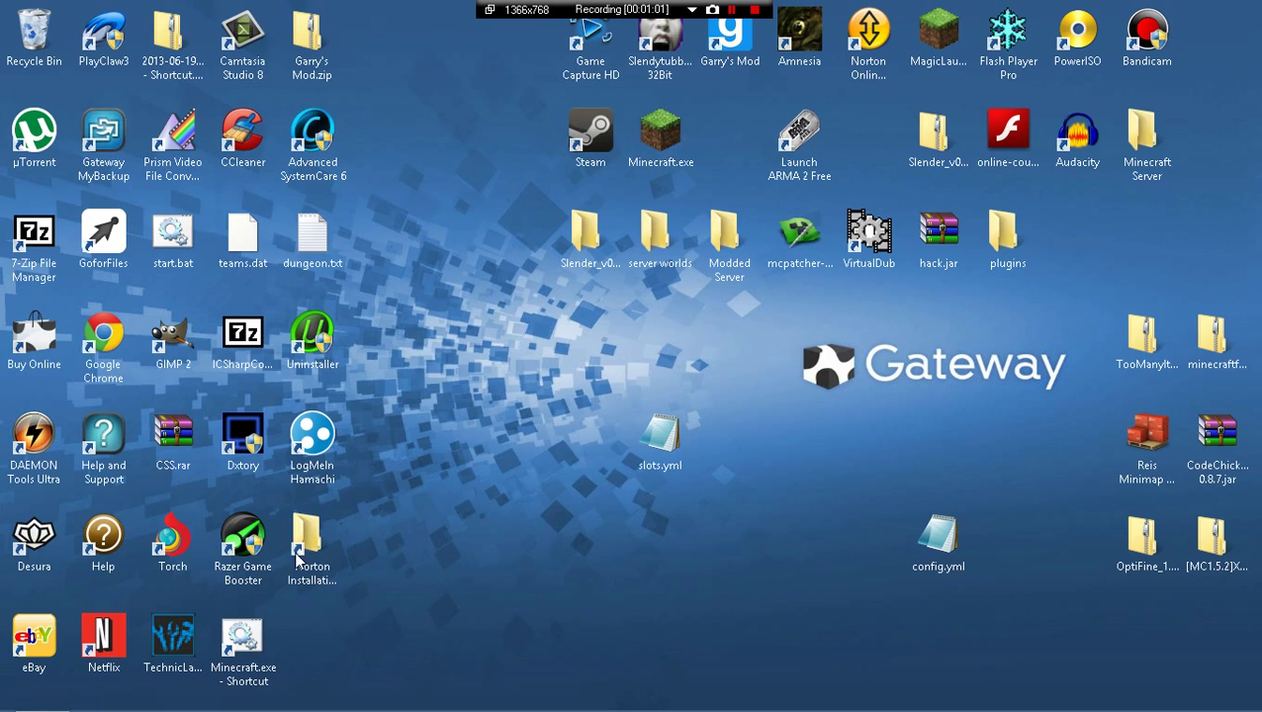
# Step: Close the running Skype app from the top-left app switcher on the desktop
pyautogui.moveTo(43, 535)
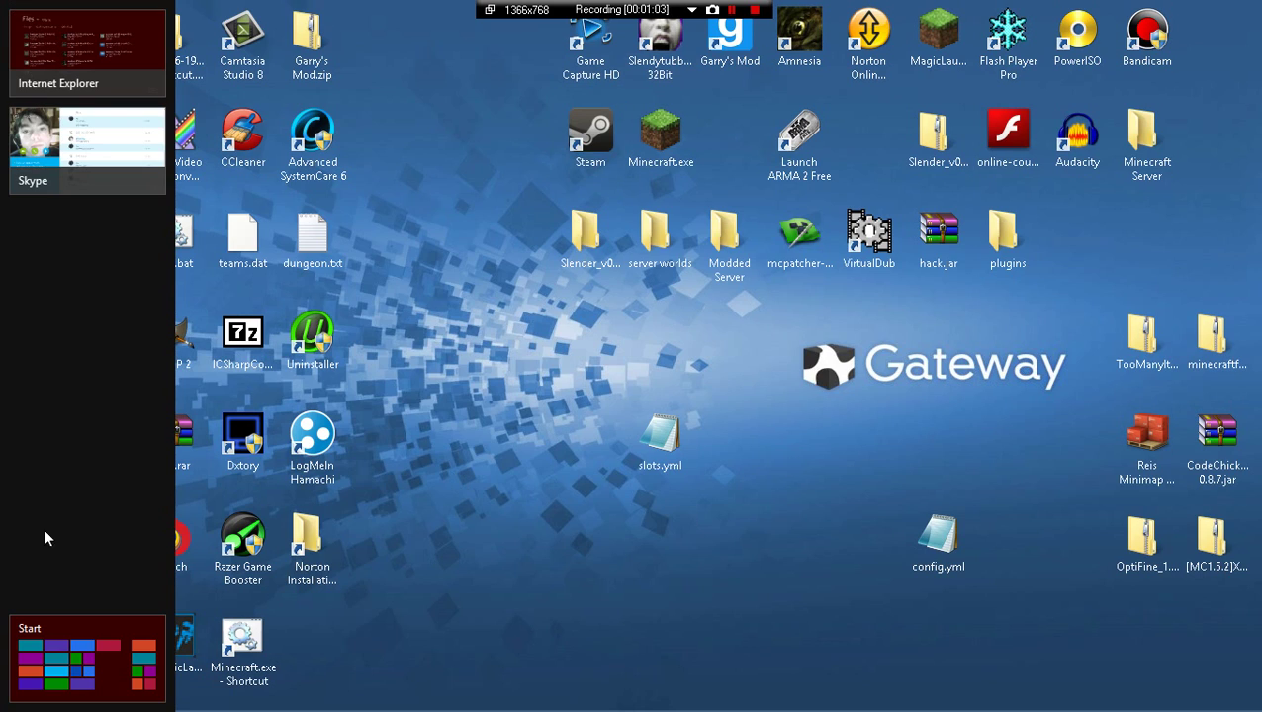
pyautogui.click(85, 666)
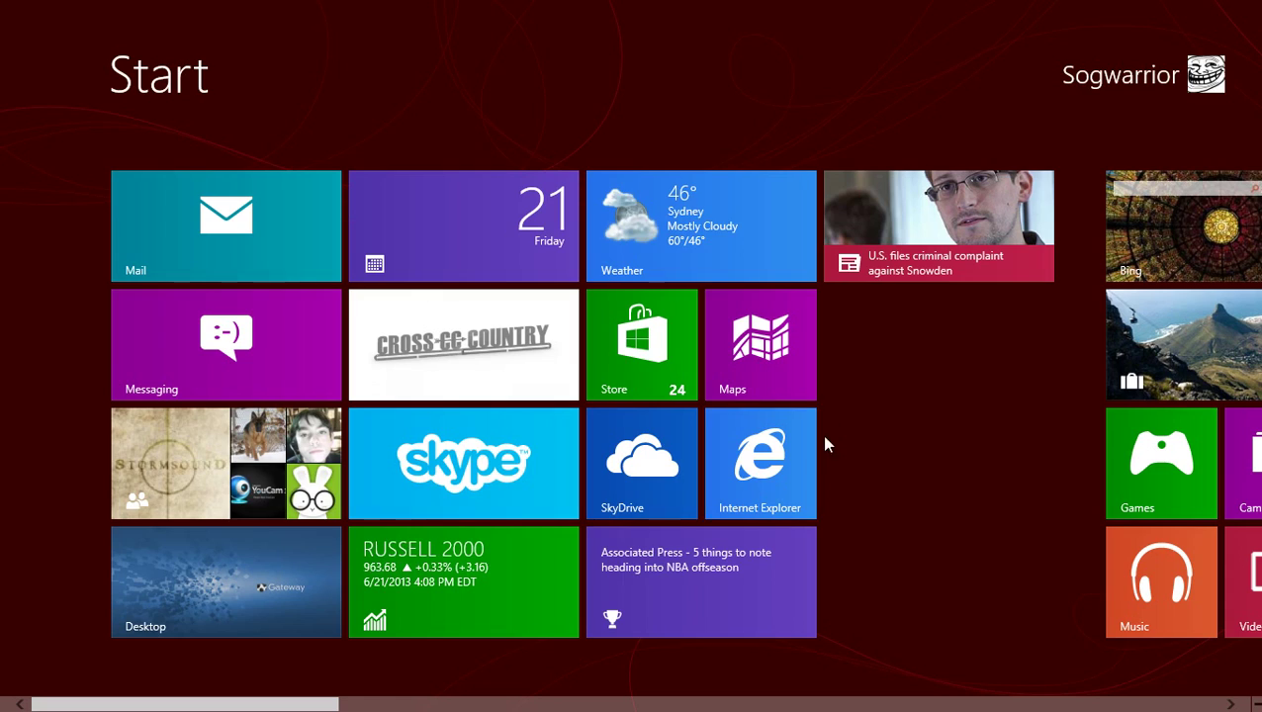
pyautogui.click(129, 539)
pyautogui.moveTo(314, 700)
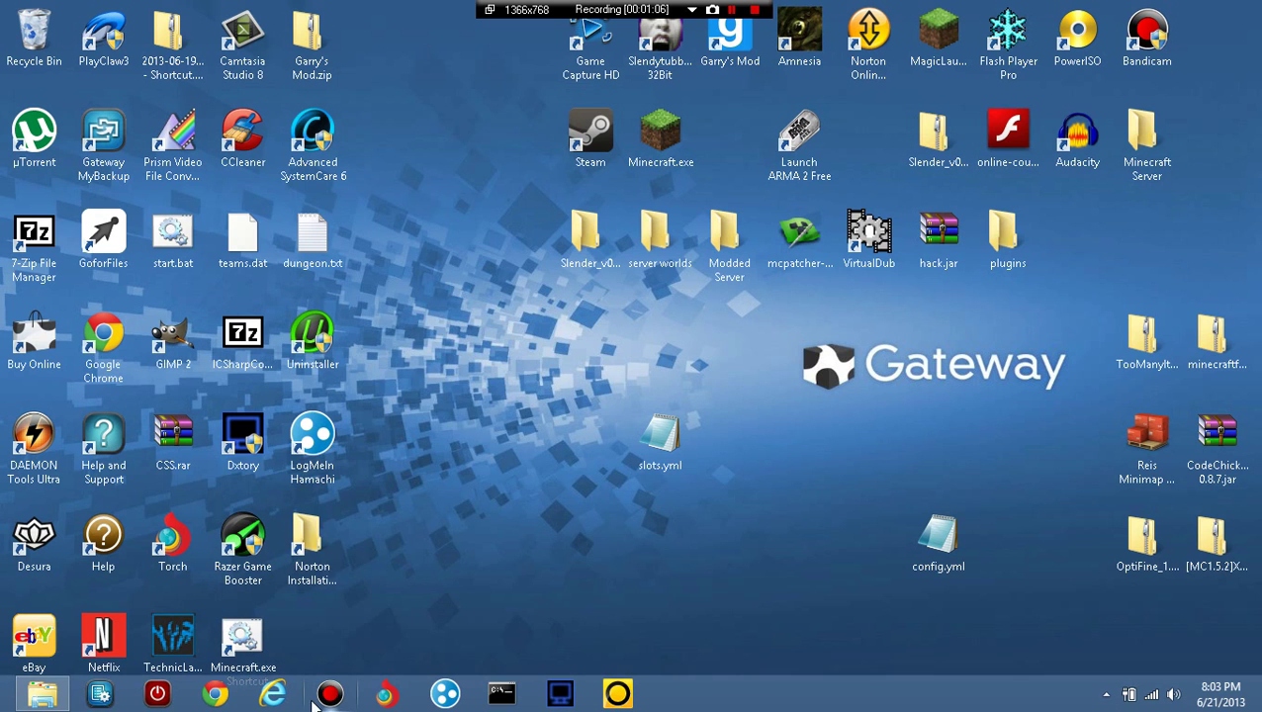
pyautogui.moveTo(144, 4)
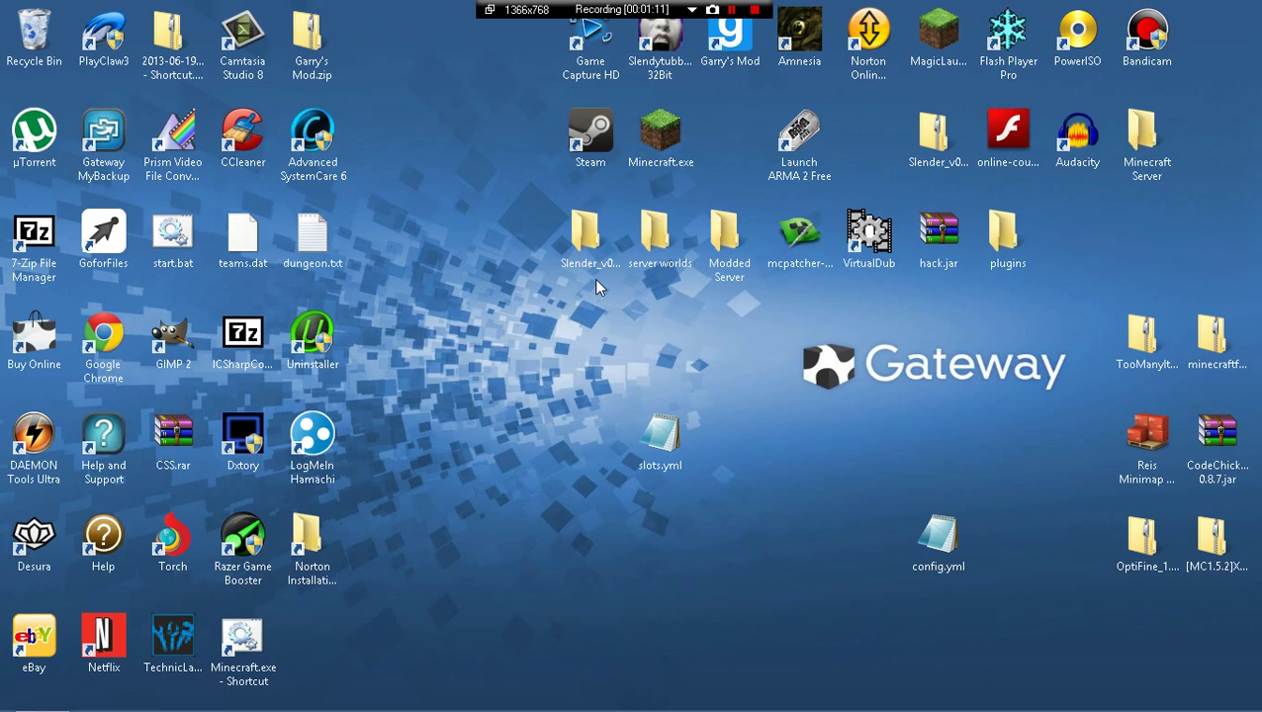
pyautogui.moveTo(3, 3)
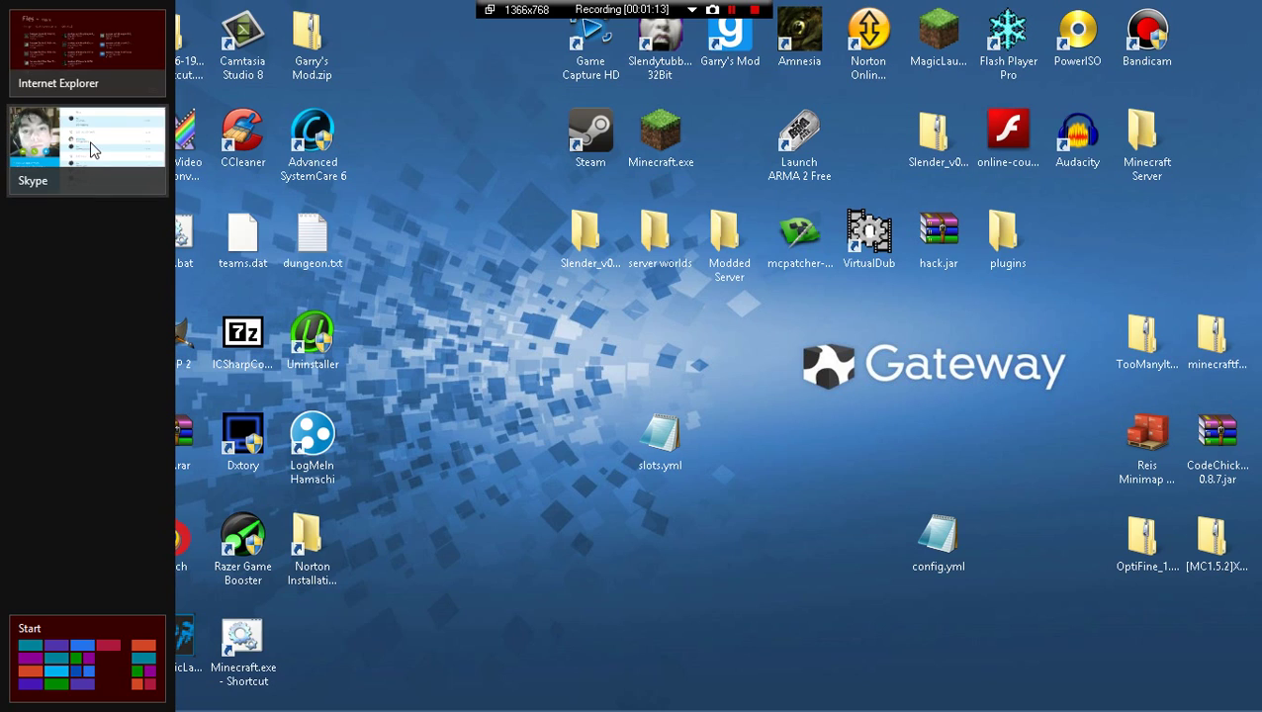
pyautogui.rightClick(91, 141)
pyautogui.click(133, 149)
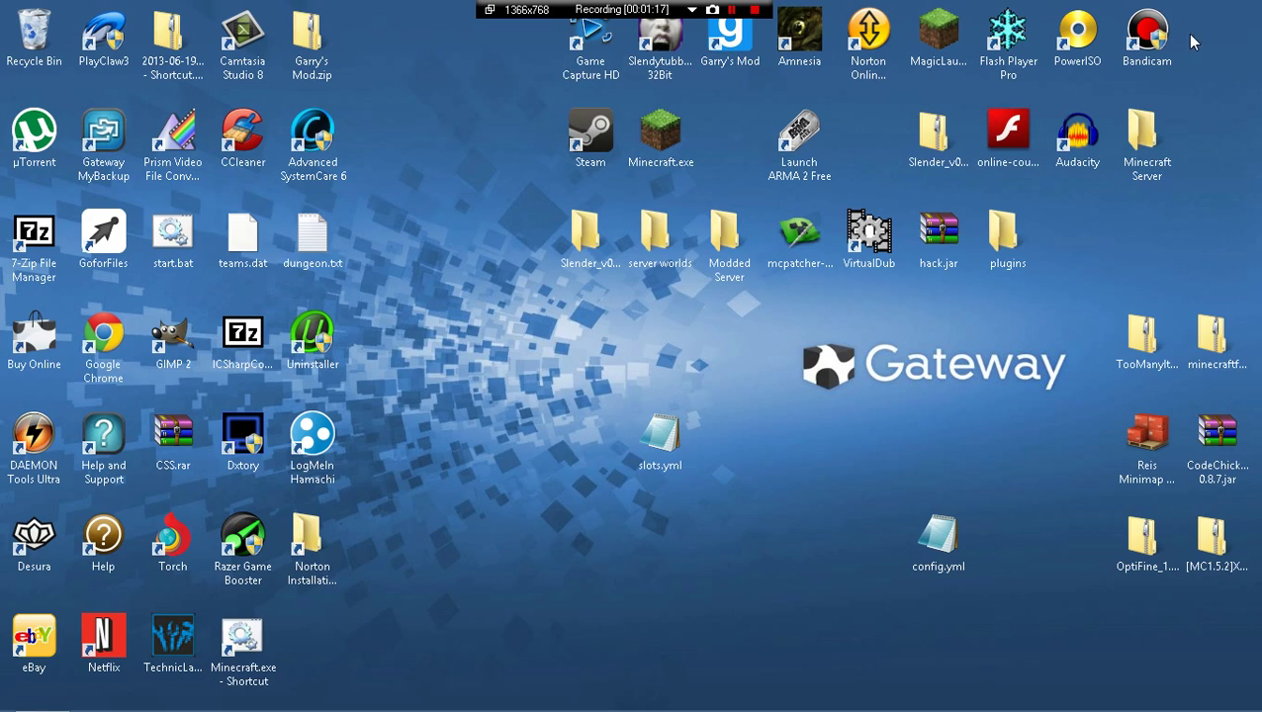
pyautogui.moveTo(1258, 3)
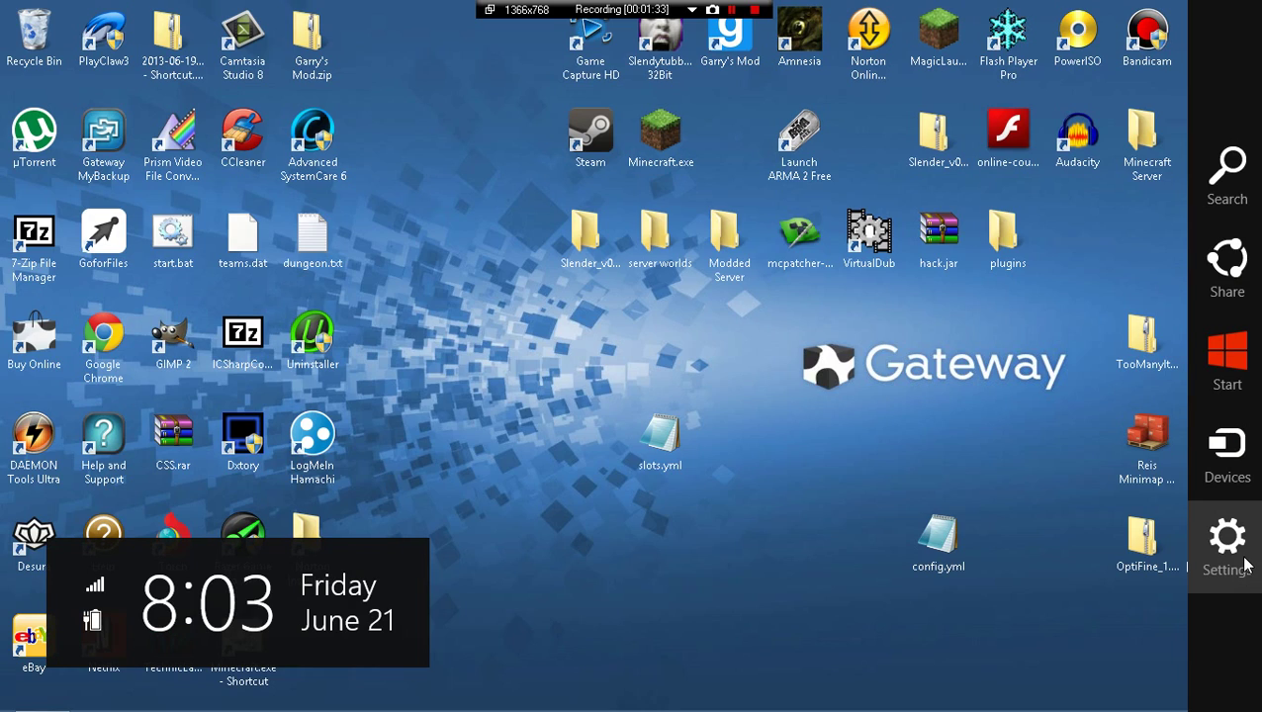
# Step: Search the Settings category for 'internet options' to list the Internet Options result
pyautogui.click(1237, 526)
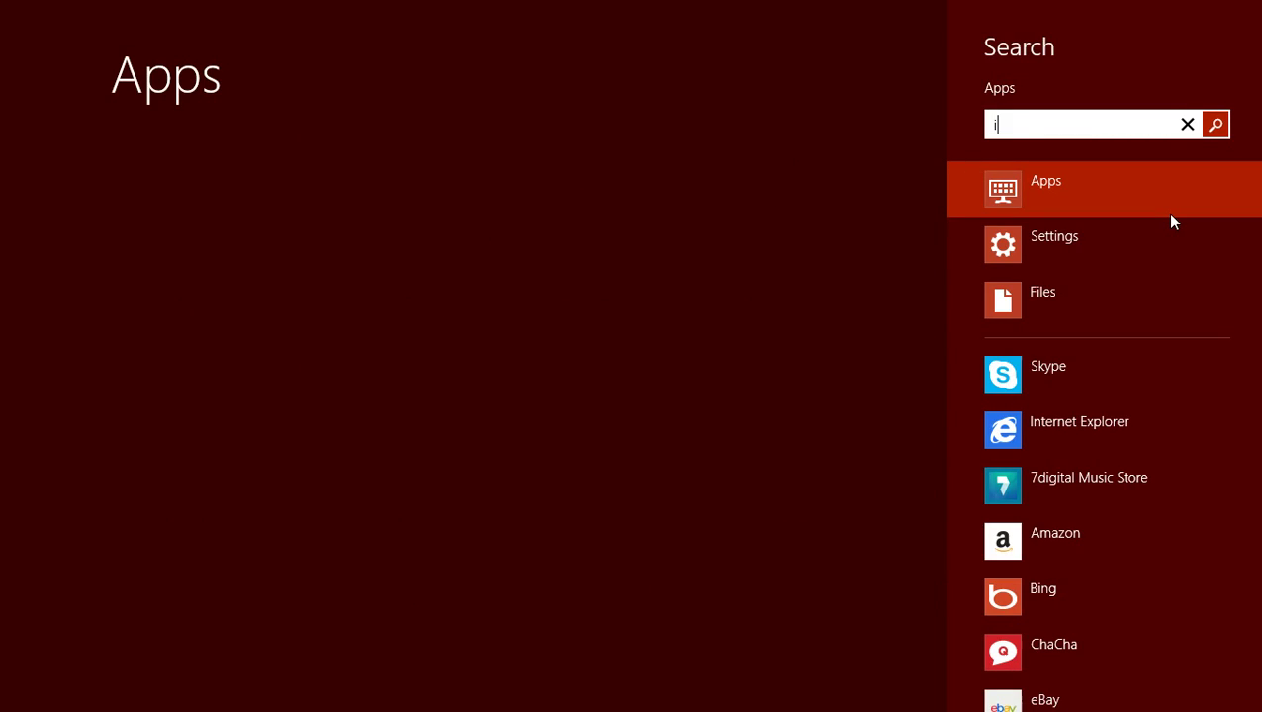
pyautogui.write('nter')
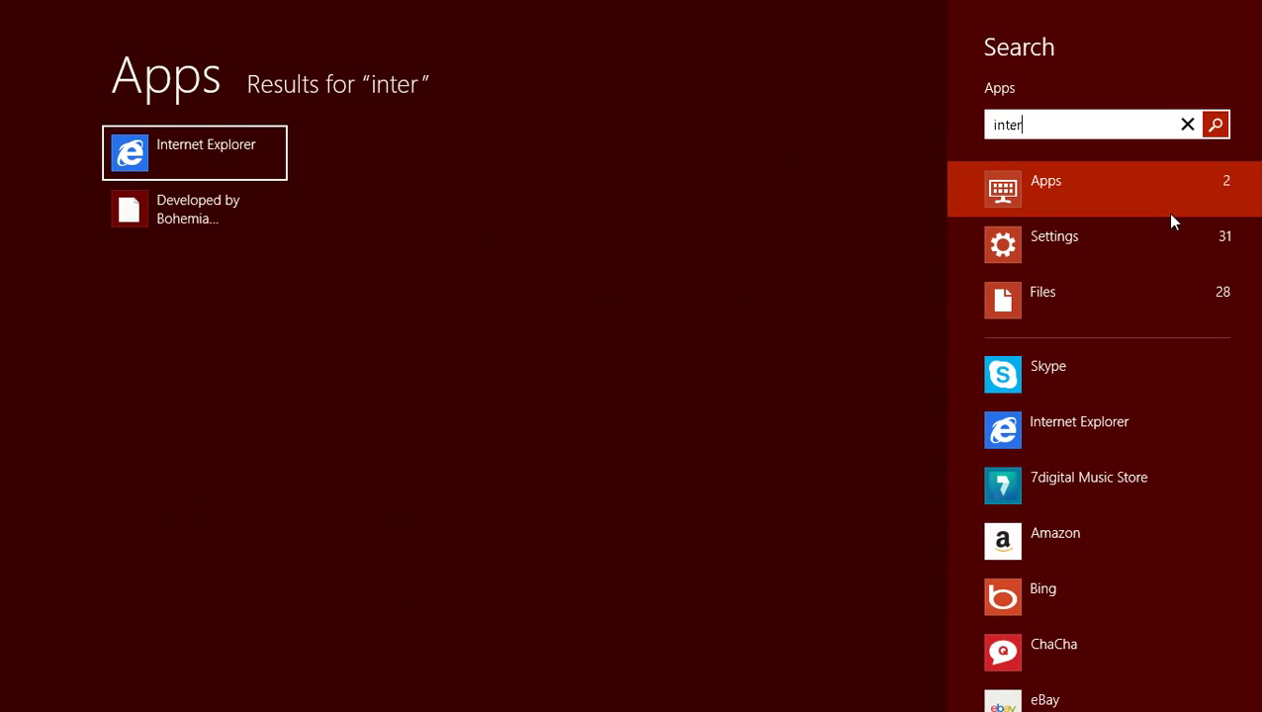
pyautogui.write('net opti')
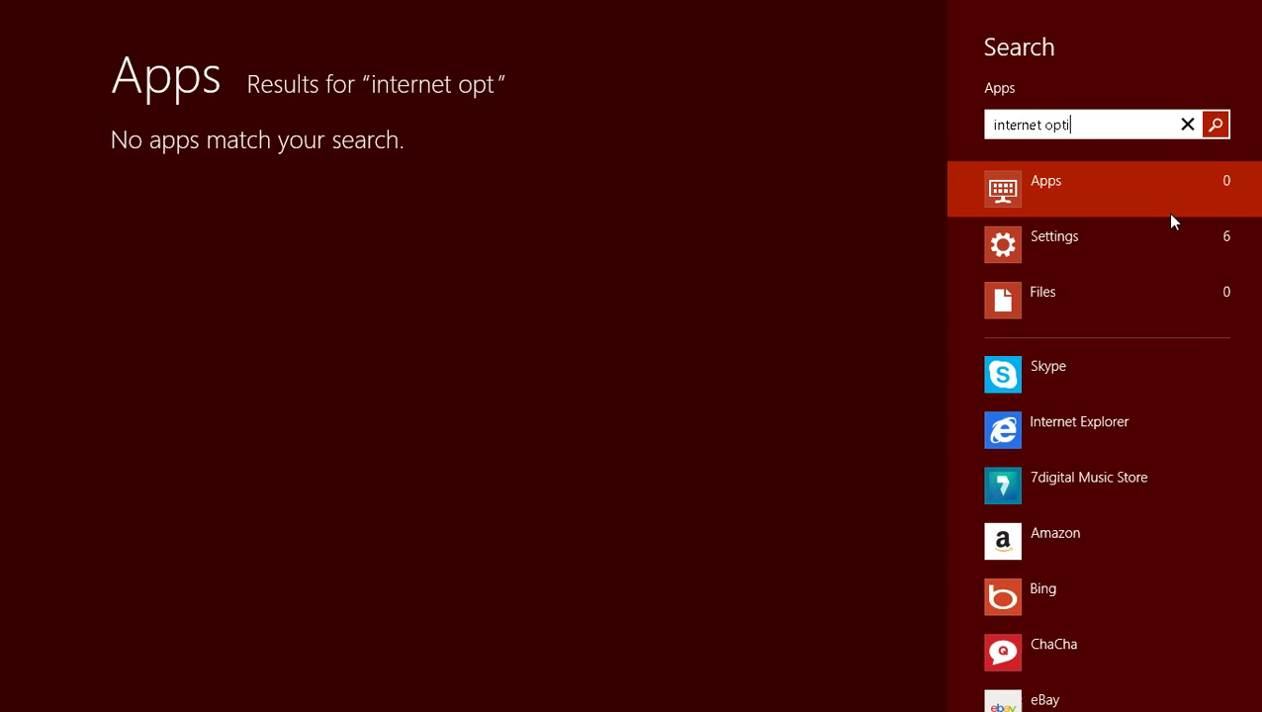
pyautogui.write(';on')
pyautogui.press('BackSpace')
pyautogui.press('BackSpace')
pyautogui.press('BackSpace')
pyautogui.write('ons')
pyautogui.click(1163, 244)
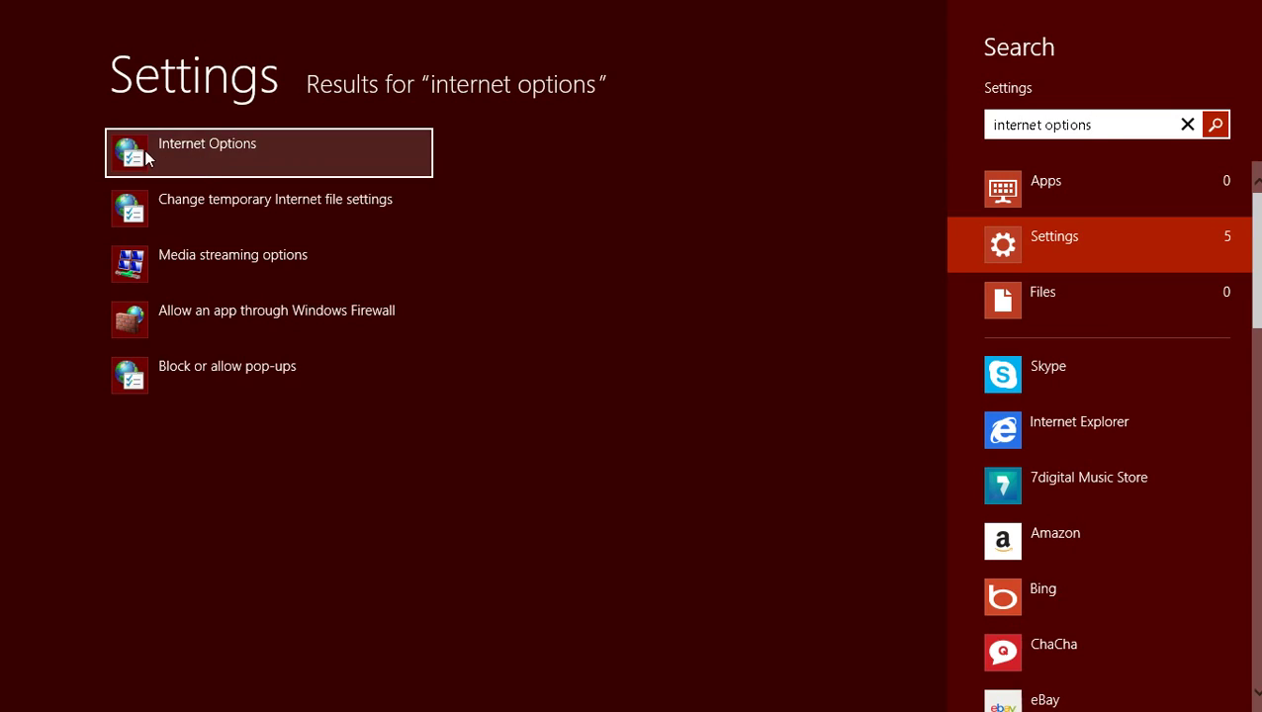
# Step: Open the Internet Options result, then search Control Panel for 'internet'
pyautogui.click(15, 25)
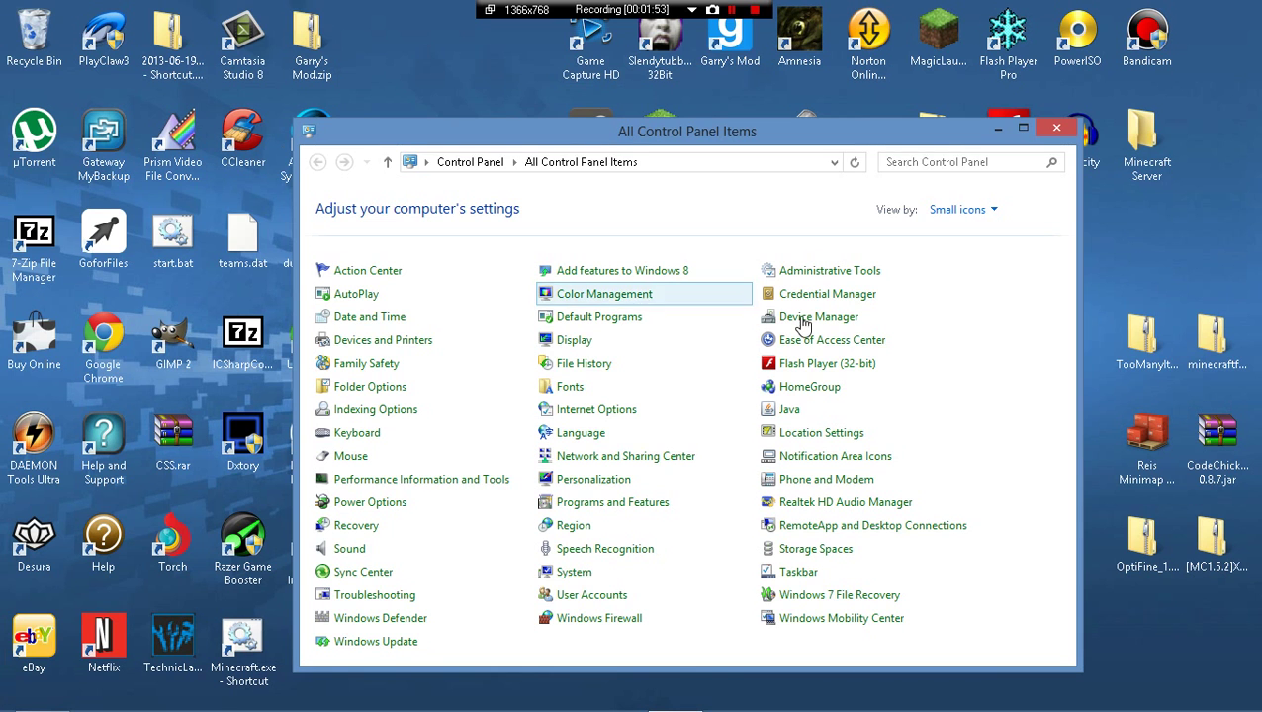
pyautogui.moveTo(2, 709)
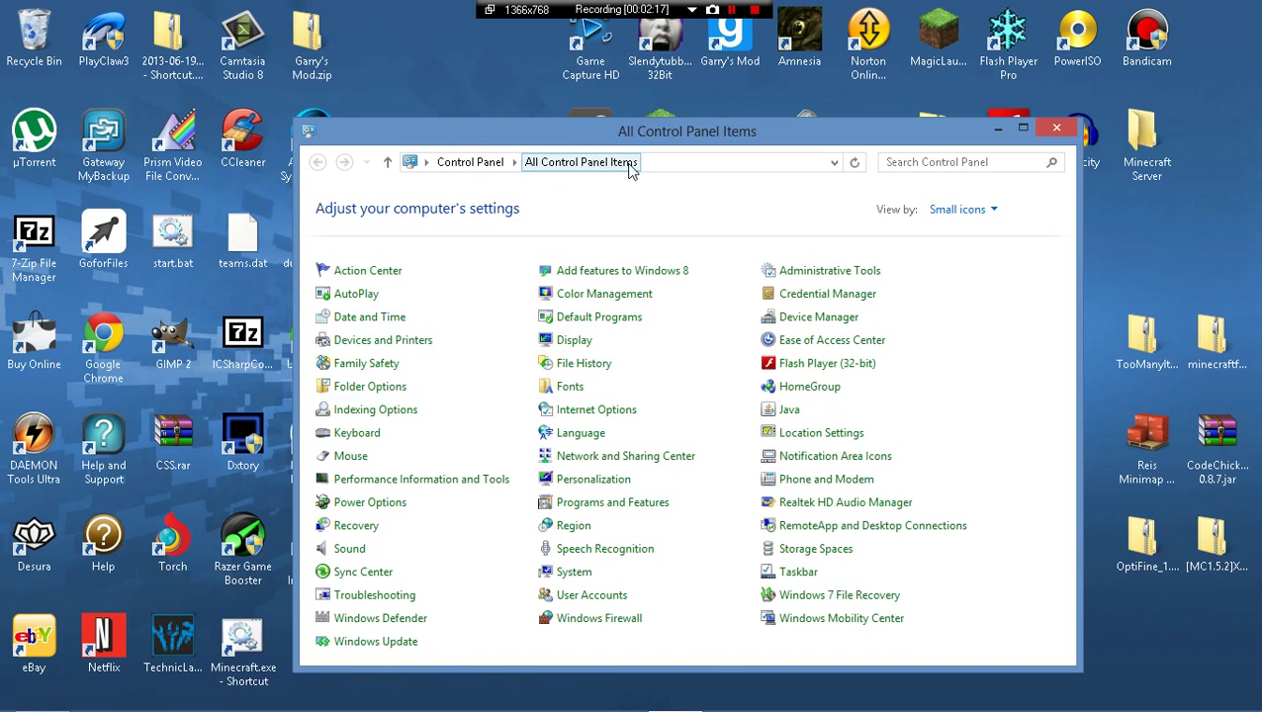
pyautogui.click(472, 163)
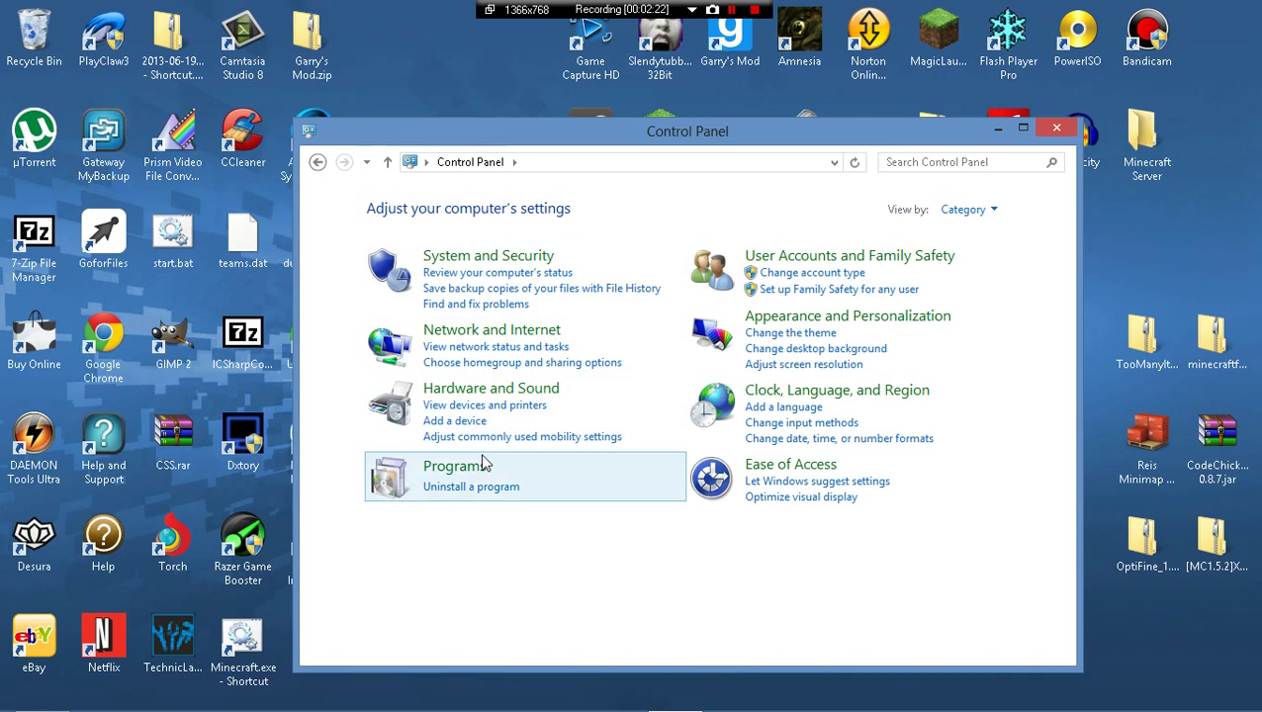
pyautogui.click(539, 165)
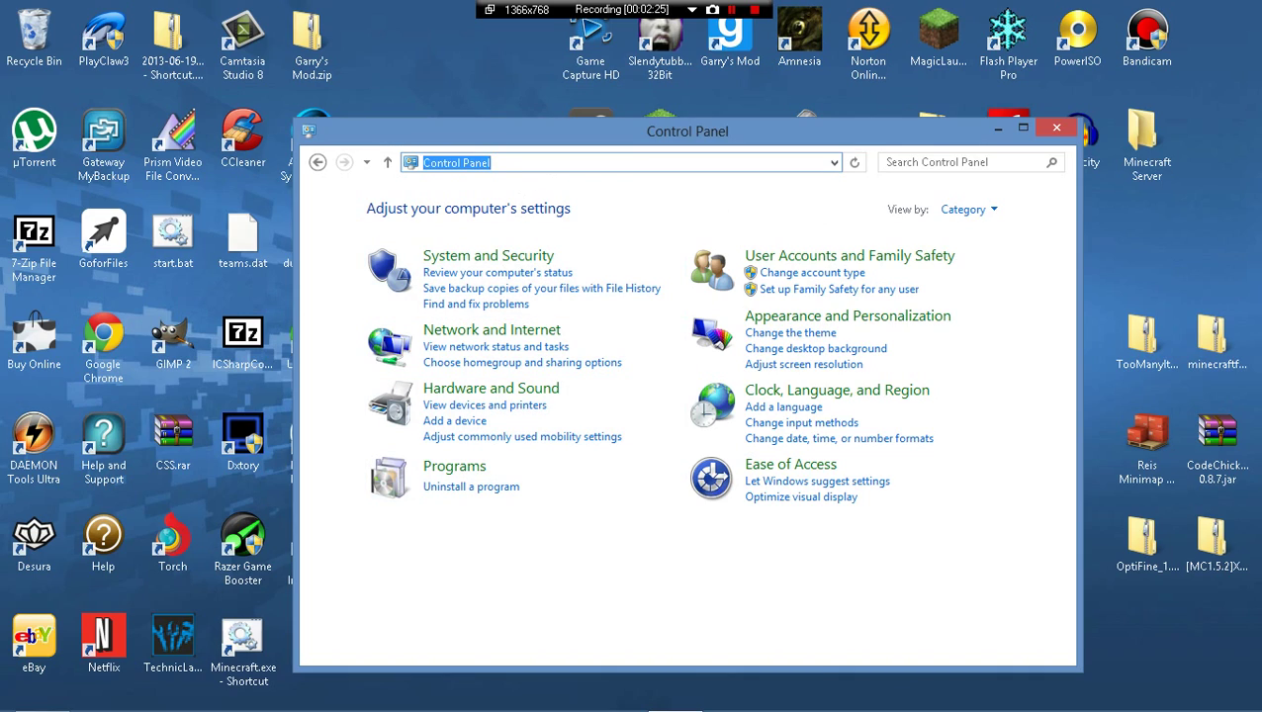
pyautogui.click(910, 168)
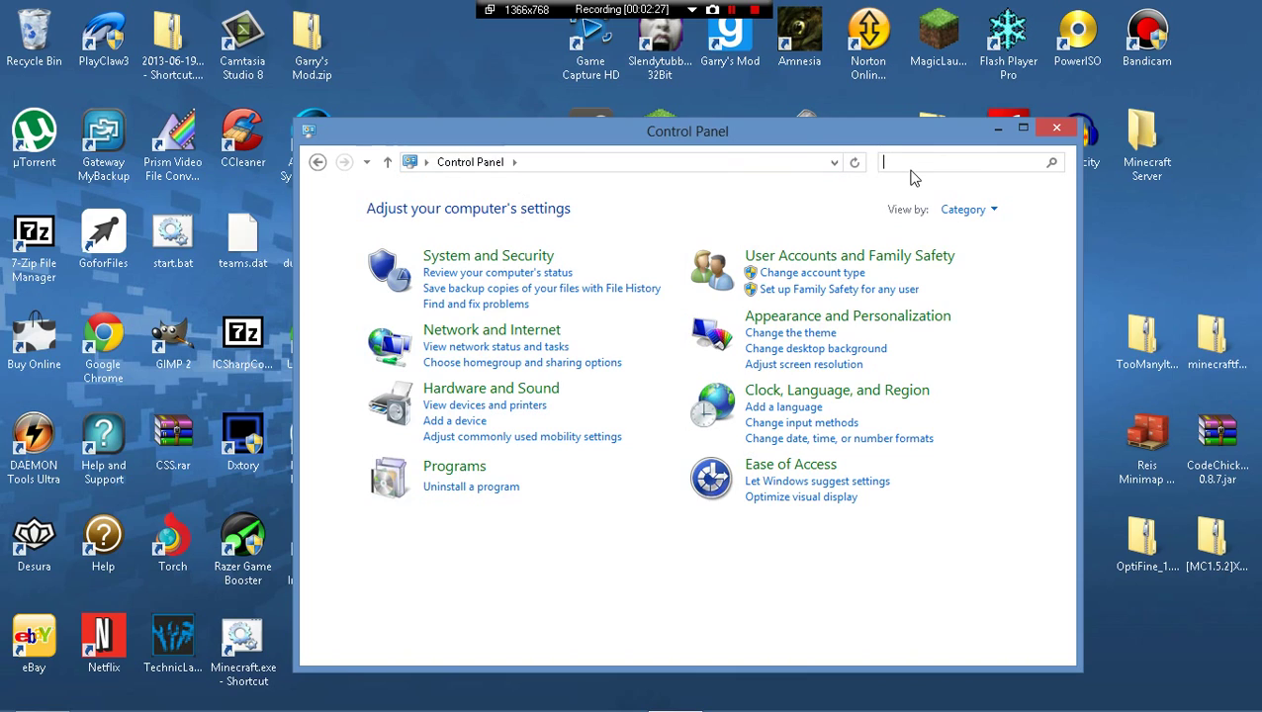
pyautogui.write('inte')
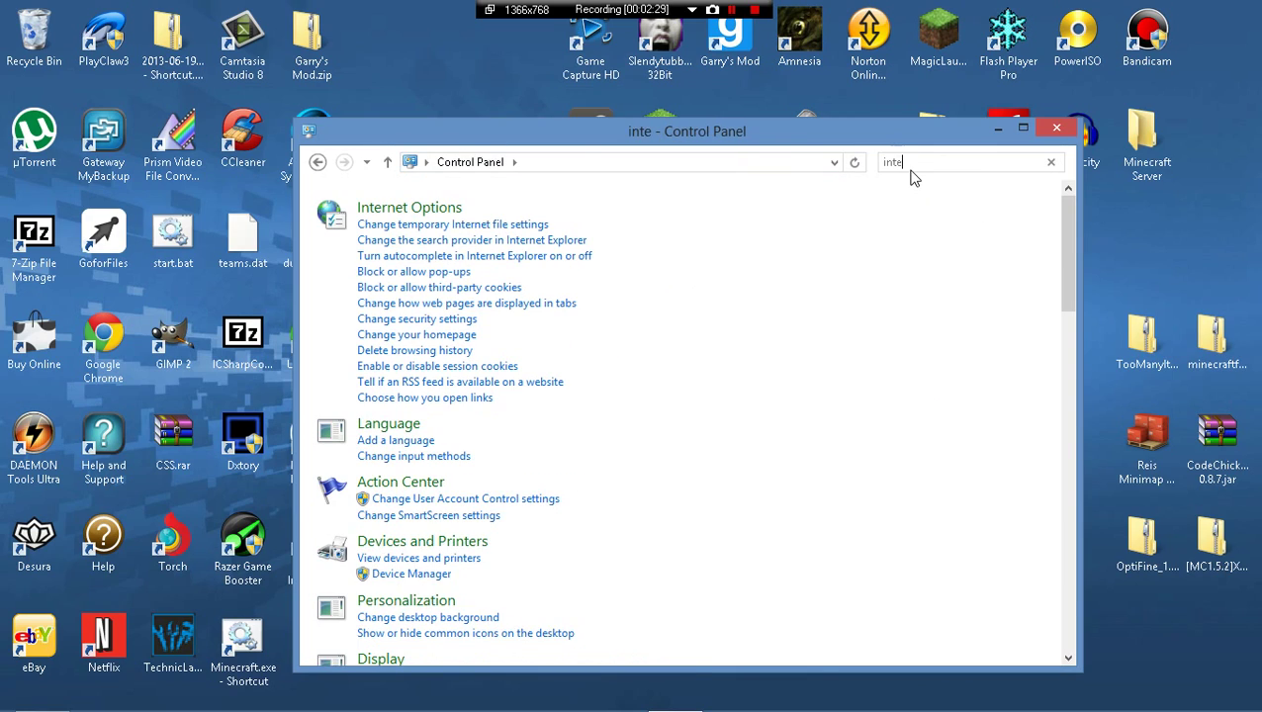
pyautogui.write('rnet')
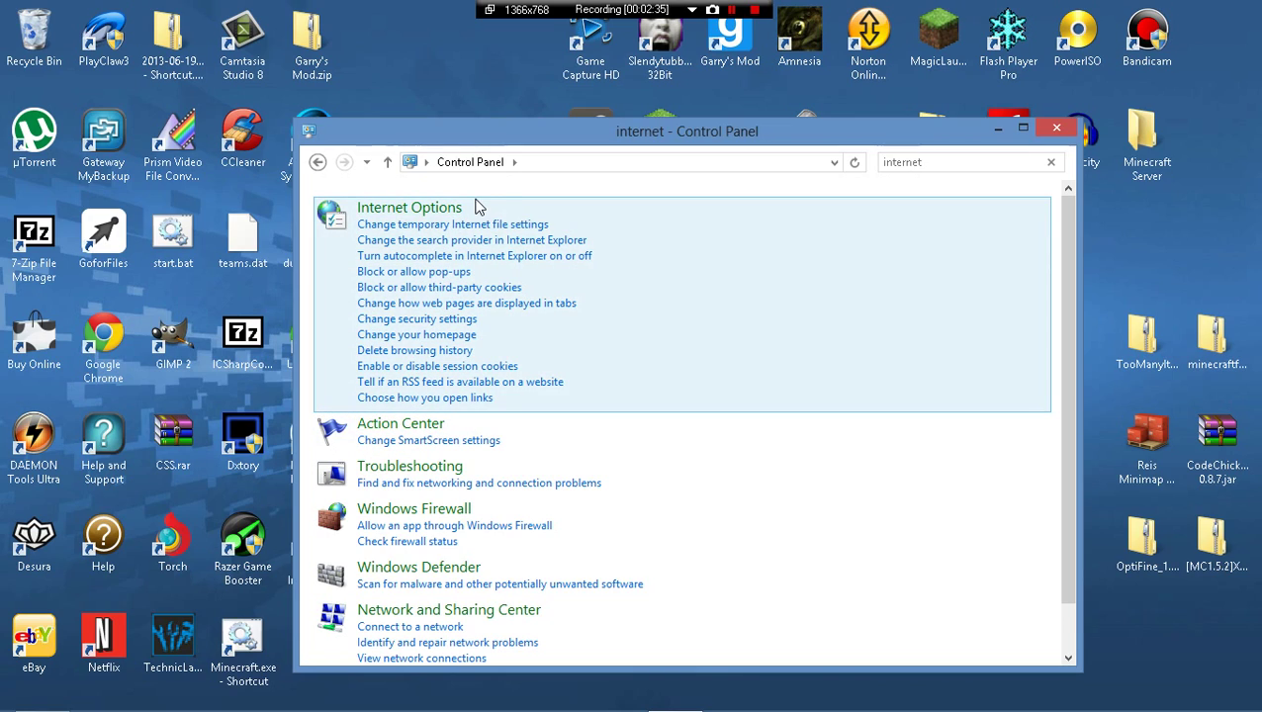
# Step: Open Internet Options, close Control Panel, and centre the Internet Properties dialog
pyautogui.click(403, 223)
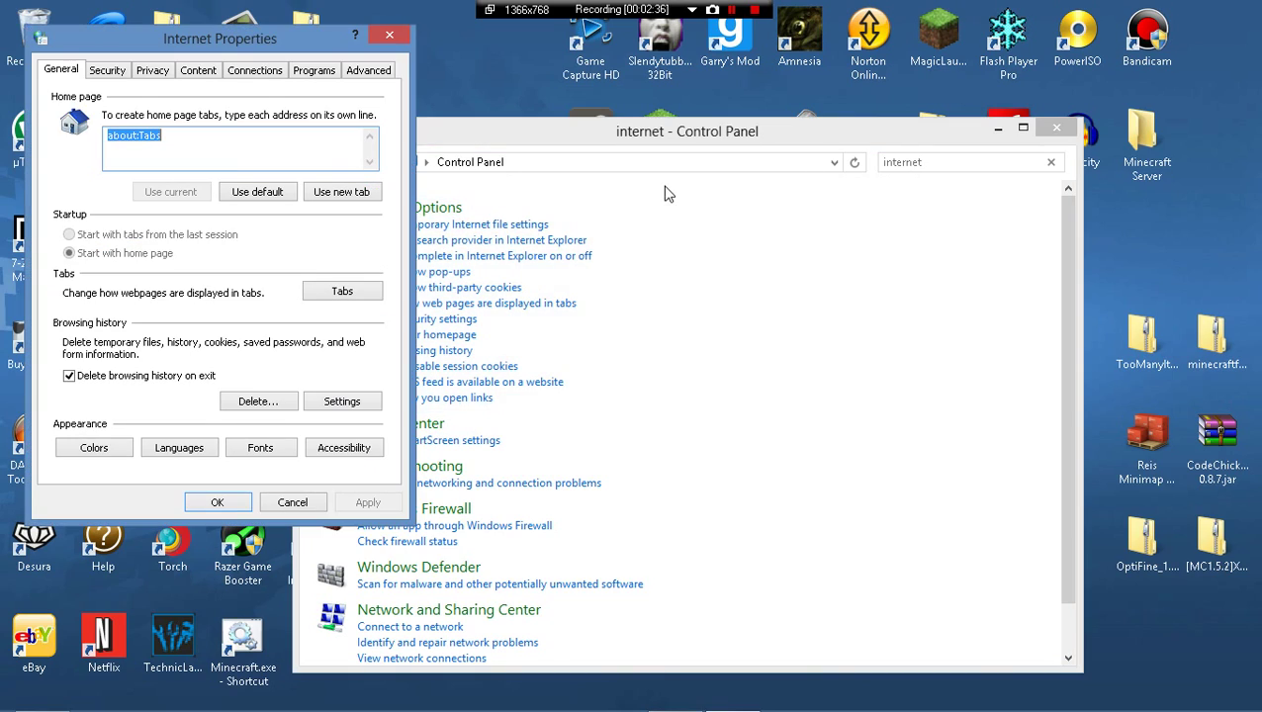
pyautogui.click(1054, 131)
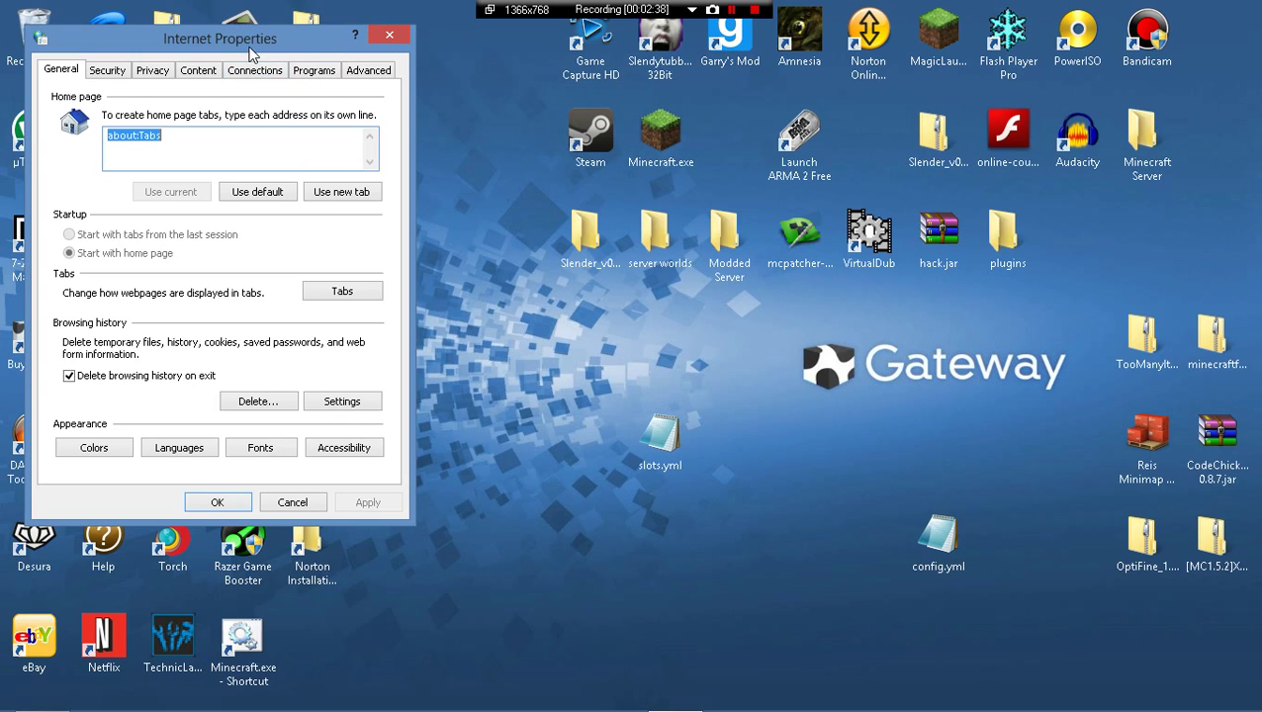
pyautogui.moveTo(250, 55); pyautogui.dragTo(620, 141)
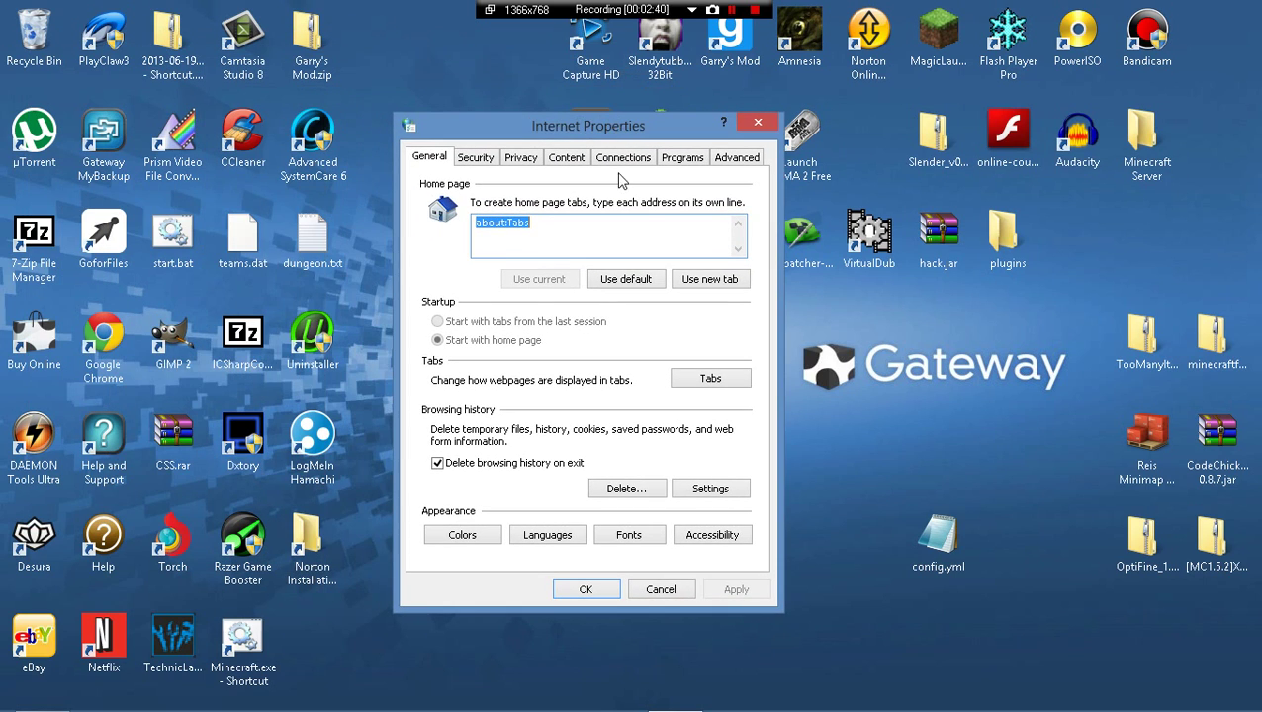
# Step: Set the home page to a new tab (about:Tabs) and show the Advanced settings
pyautogui.click(626, 279)
pyautogui.doubleClick(489, 223)
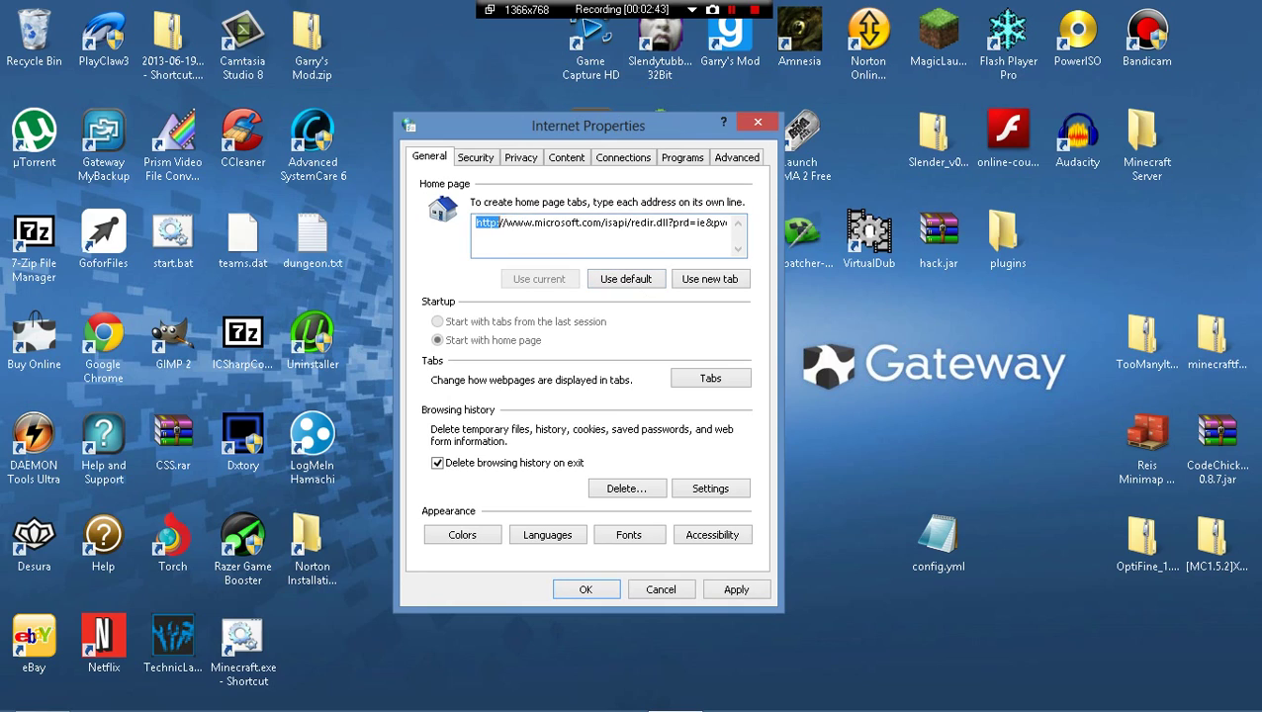
pyautogui.hotkey('shift', 'End')
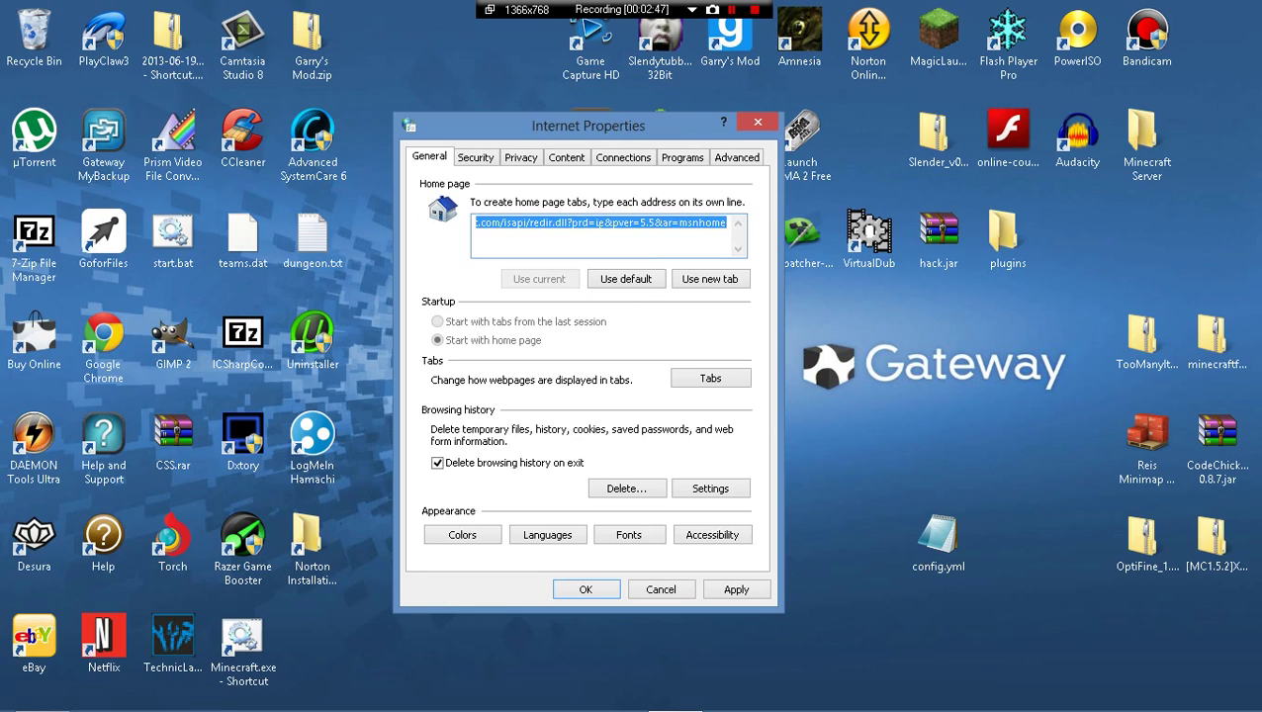
pyautogui.click(620, 284)
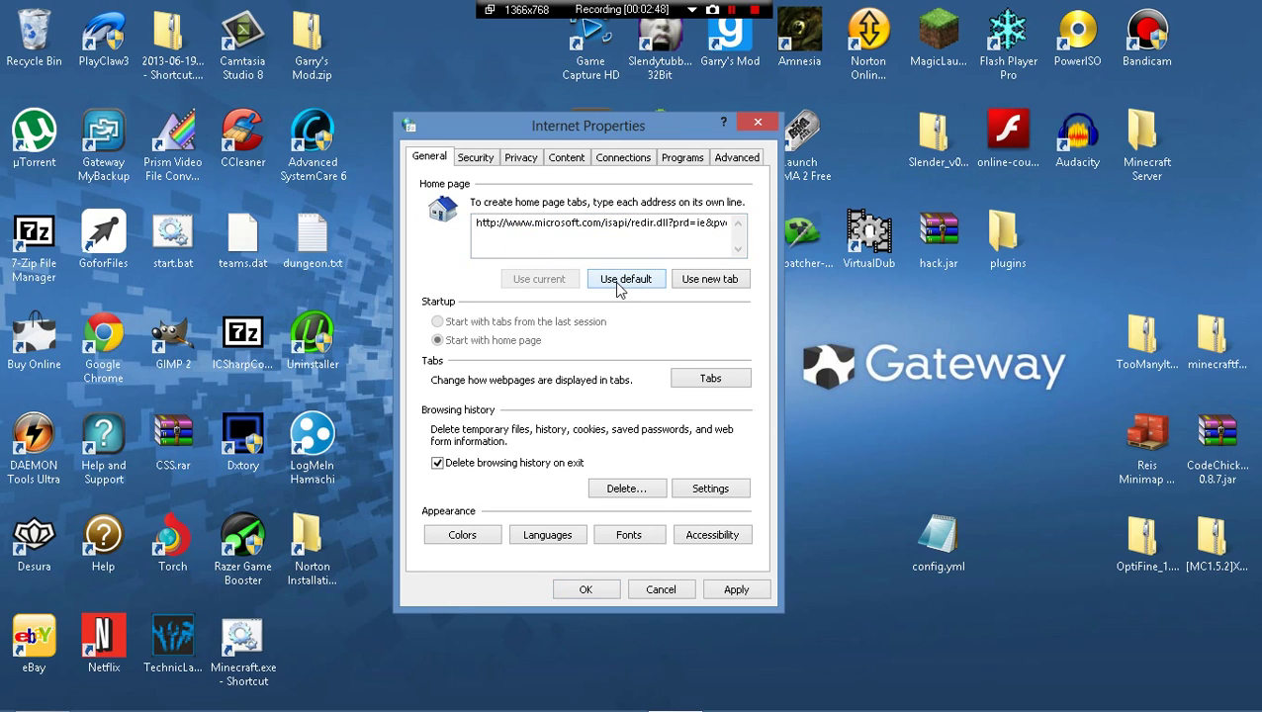
pyautogui.click(732, 280)
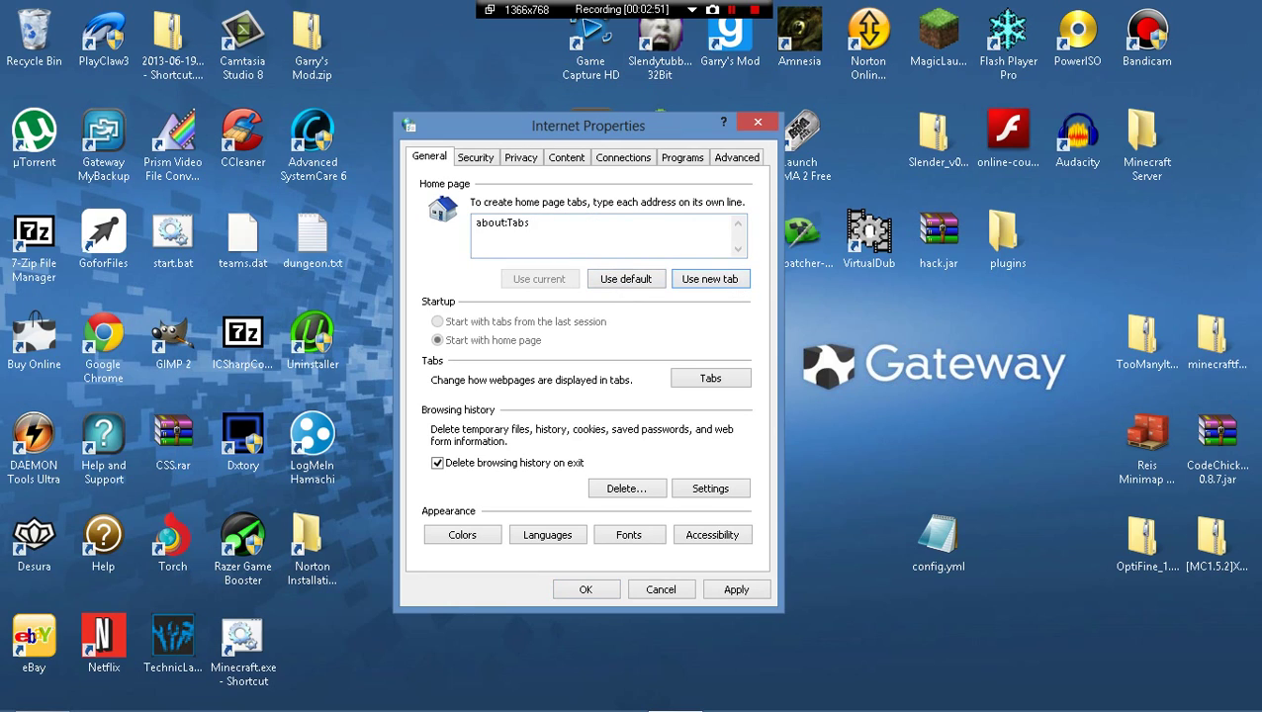
pyautogui.hotkey('shift', 'Tab')
pyautogui.hotkey('shift', 'Tab')
pyautogui.click(530, 223)
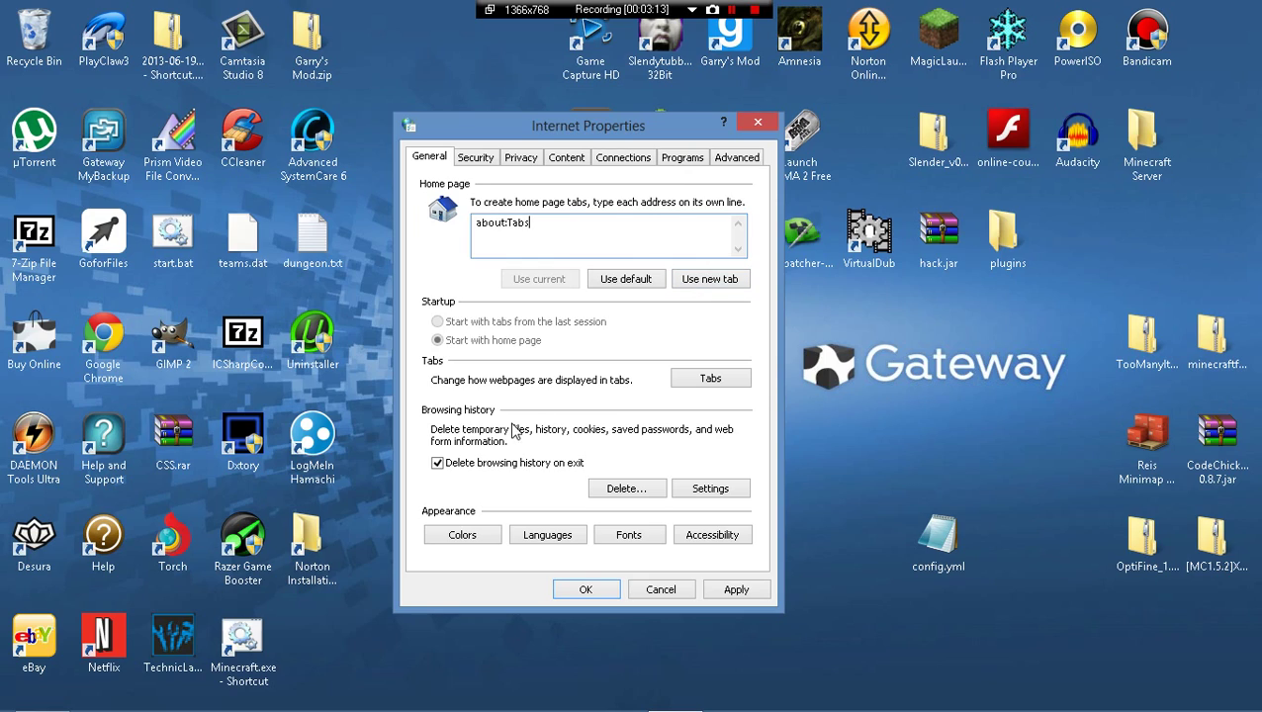
pyautogui.moveTo(368, 708)
pyautogui.click(733, 162)
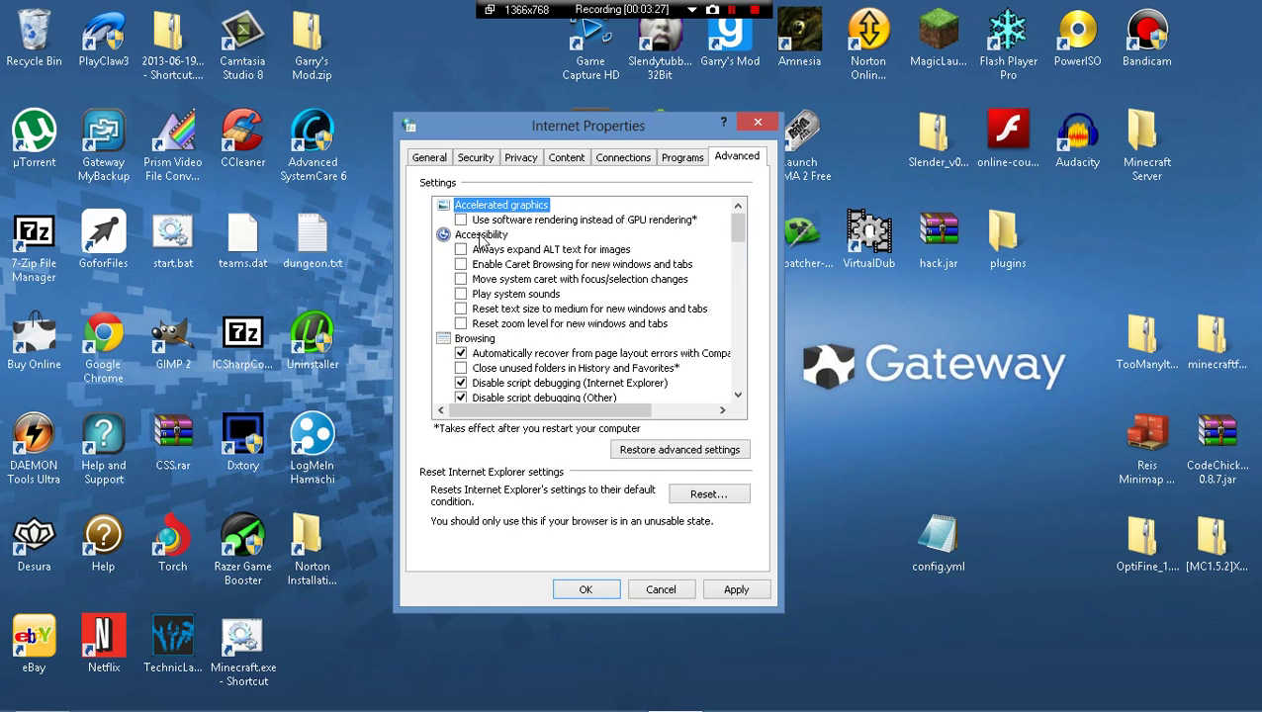
# Step: Leave 'Use software rendering instead of GPU rendering' unticked so GPU rendering stays on
pyautogui.click(417, 158)
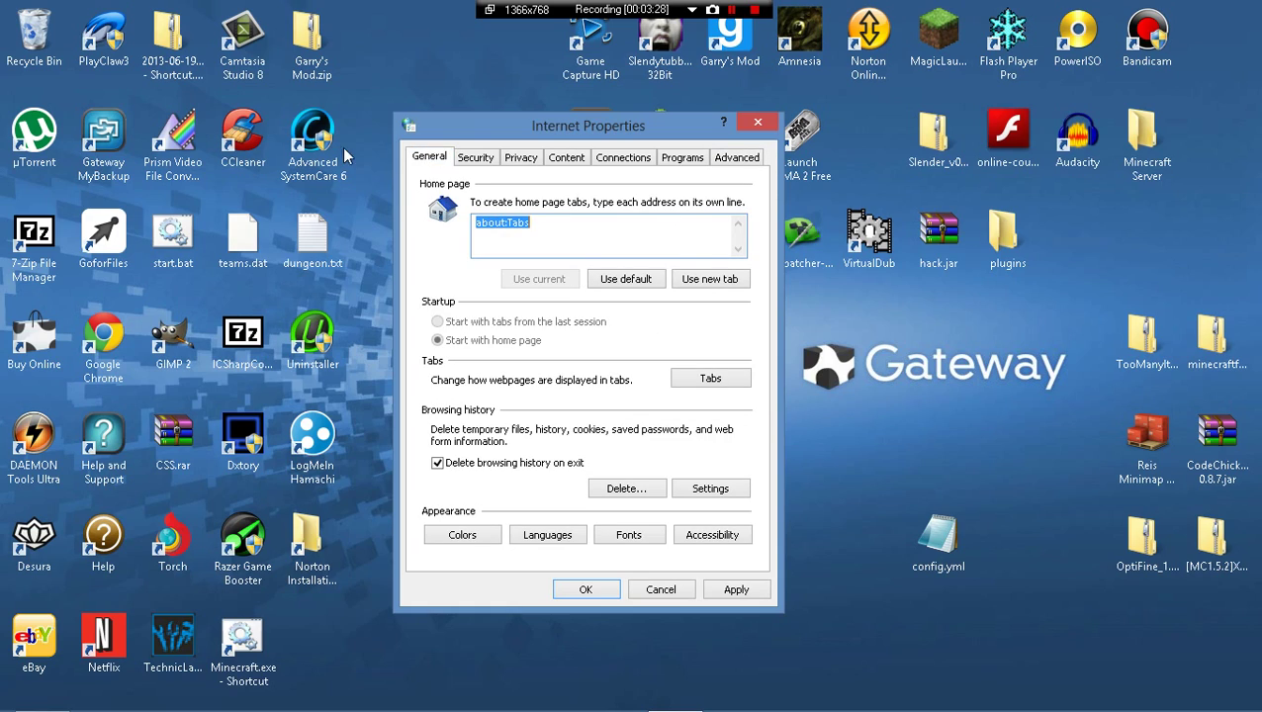
pyautogui.click(737, 162)
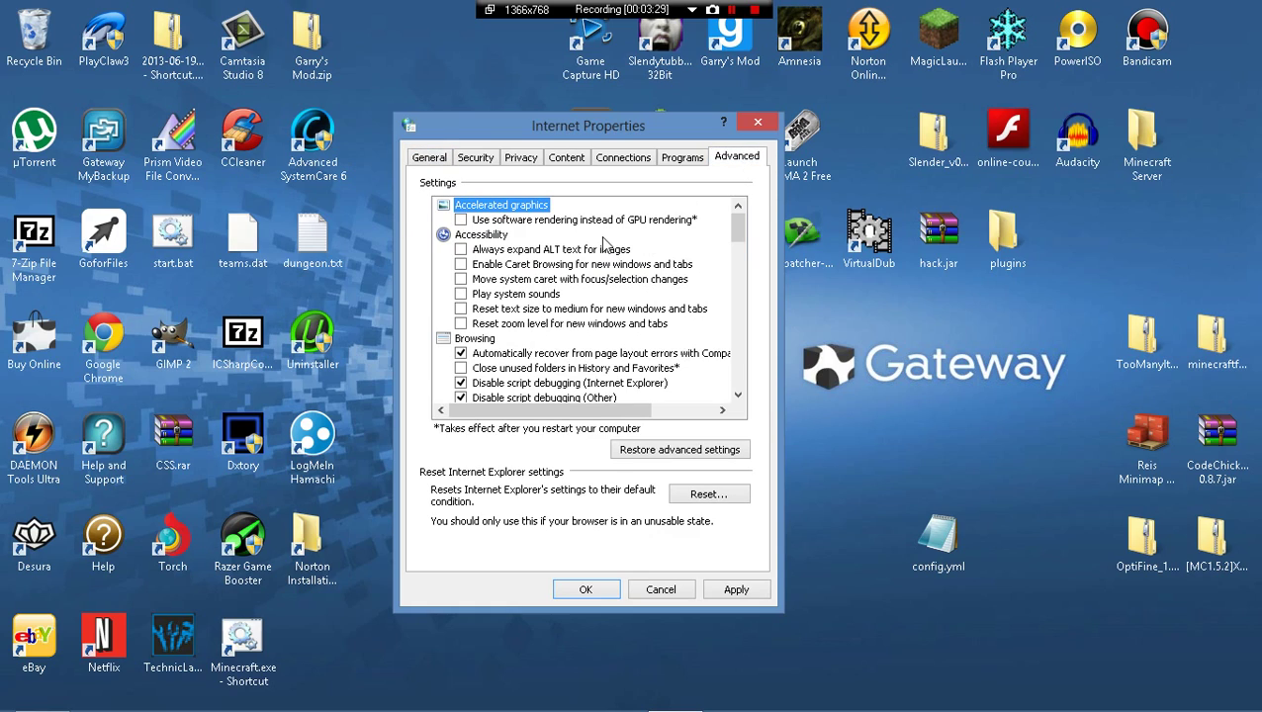
pyautogui.click(461, 220)
pyautogui.click(461, 220)
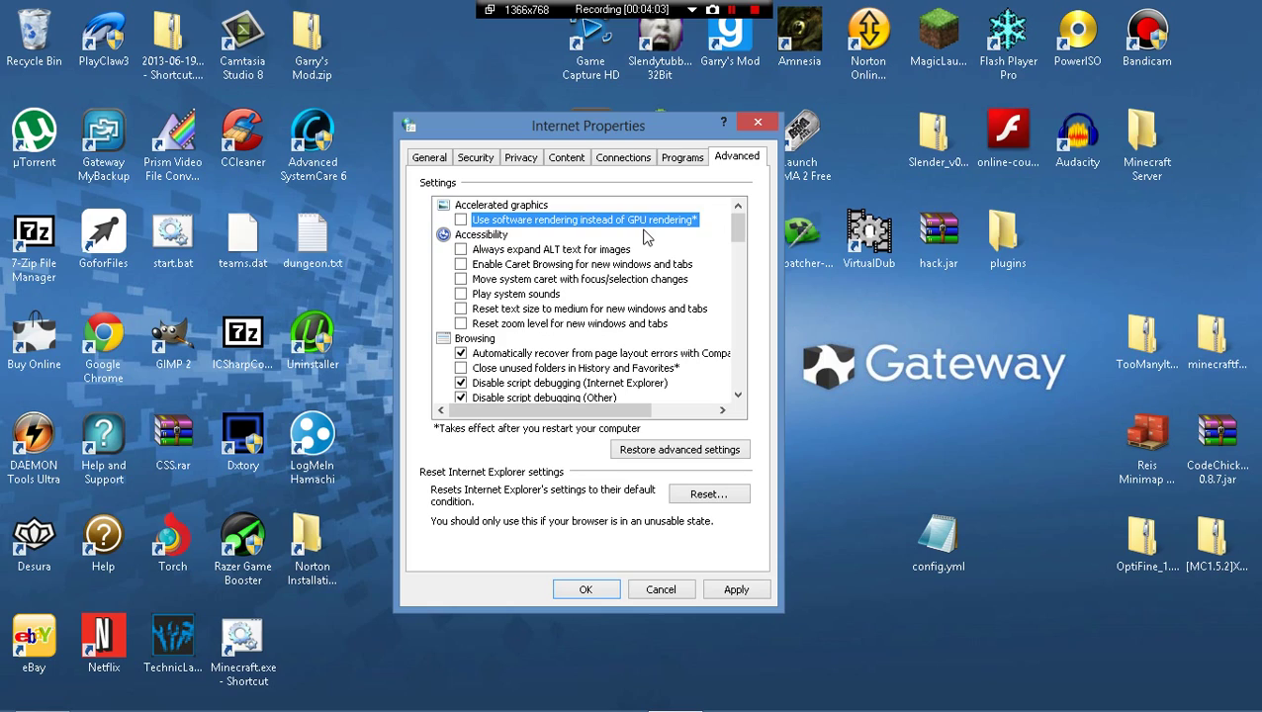
# Step: Apply the changed settings and close Internet Properties with OK
pyautogui.moveTo(524, 710)
pyautogui.click(439, 158)
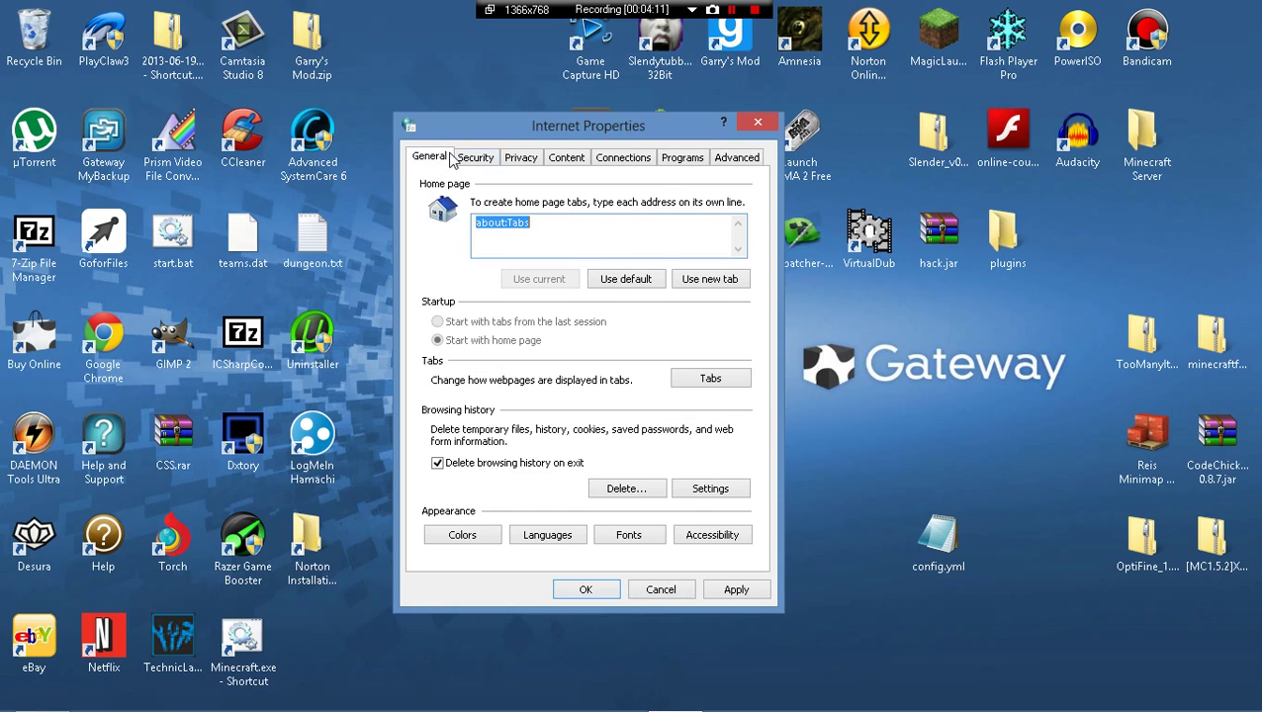
pyautogui.click(742, 160)
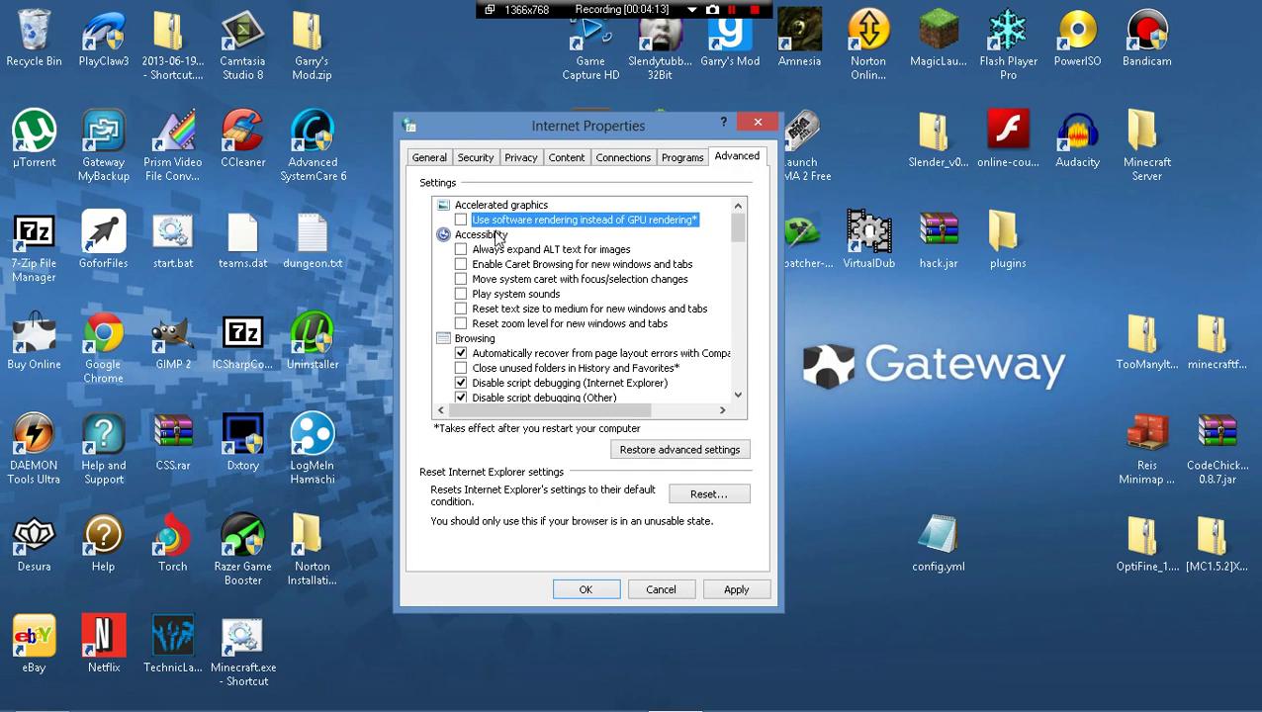
pyautogui.click(732, 589)
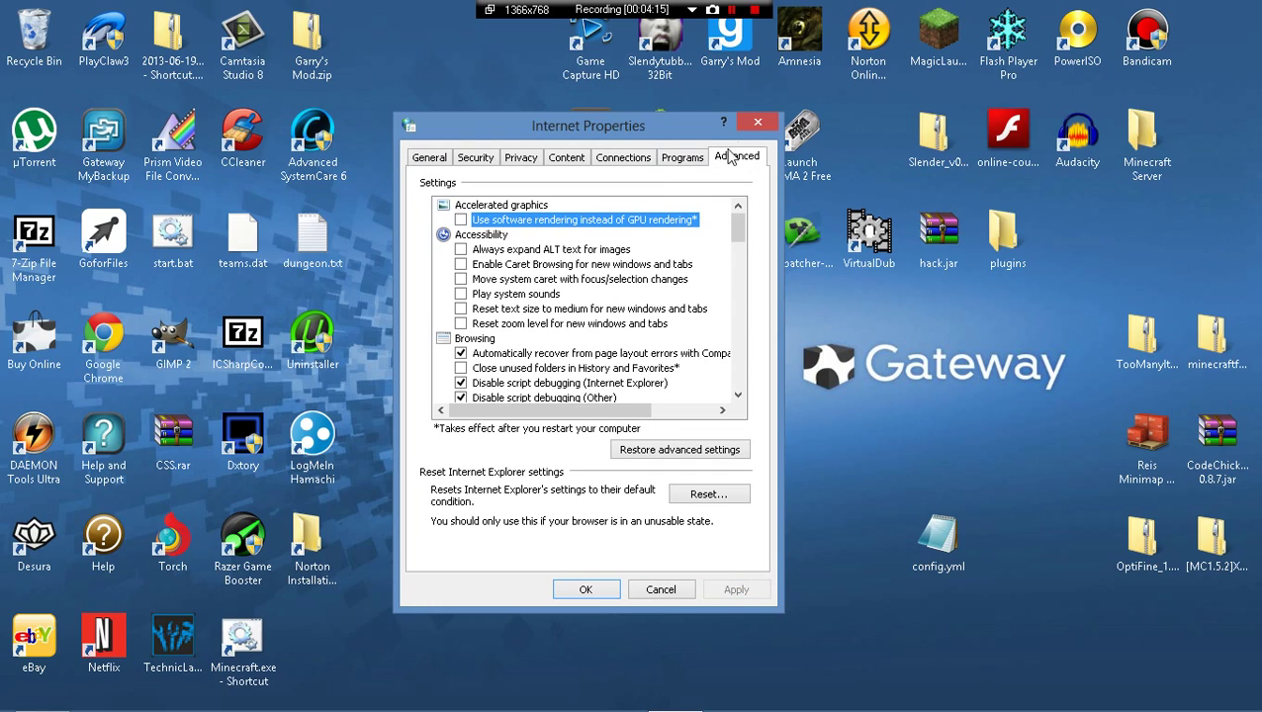
pyautogui.click(757, 121)
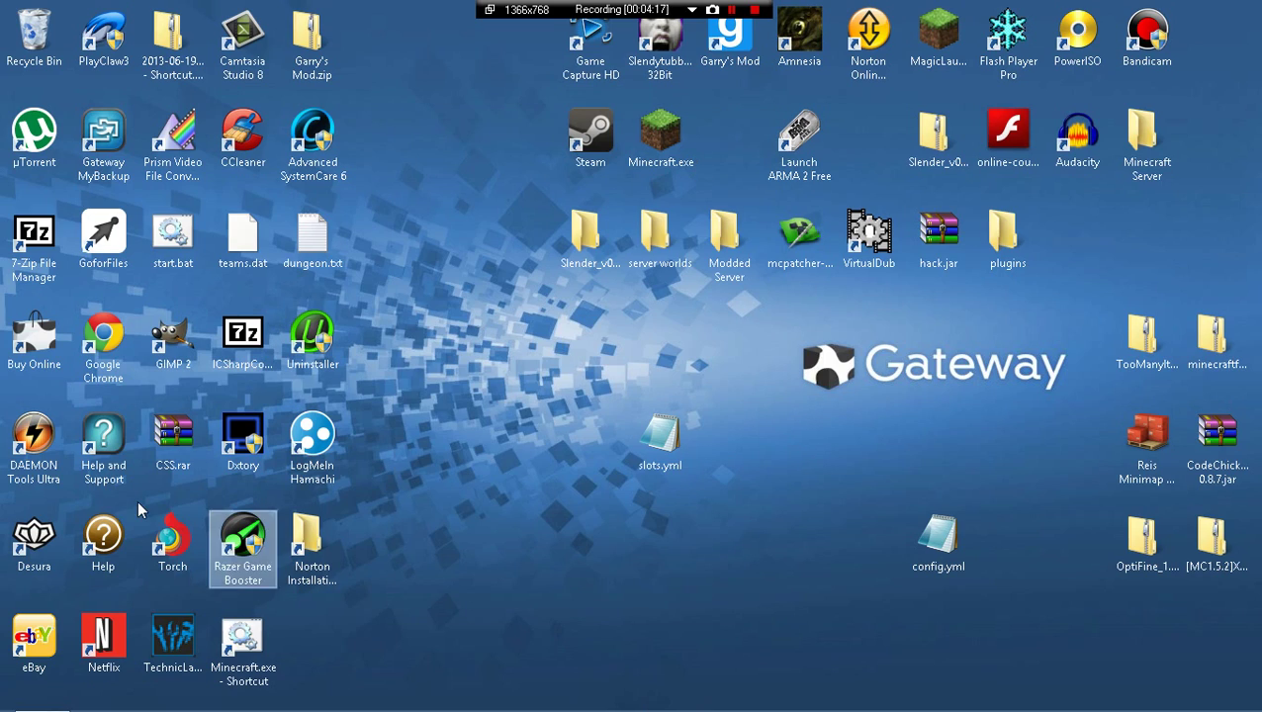
# Step: Launch Internet Explorer from its taskbar icon
pyautogui.moveTo(332, 706)
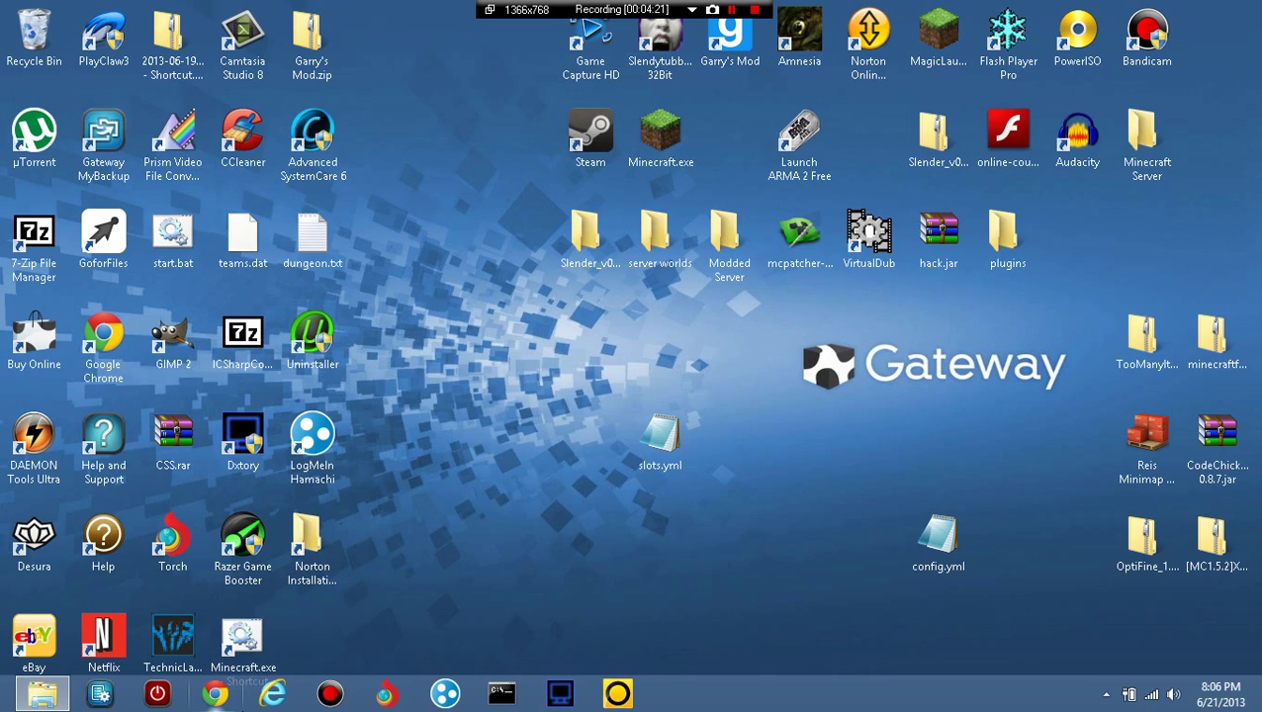
pyautogui.click(276, 696)
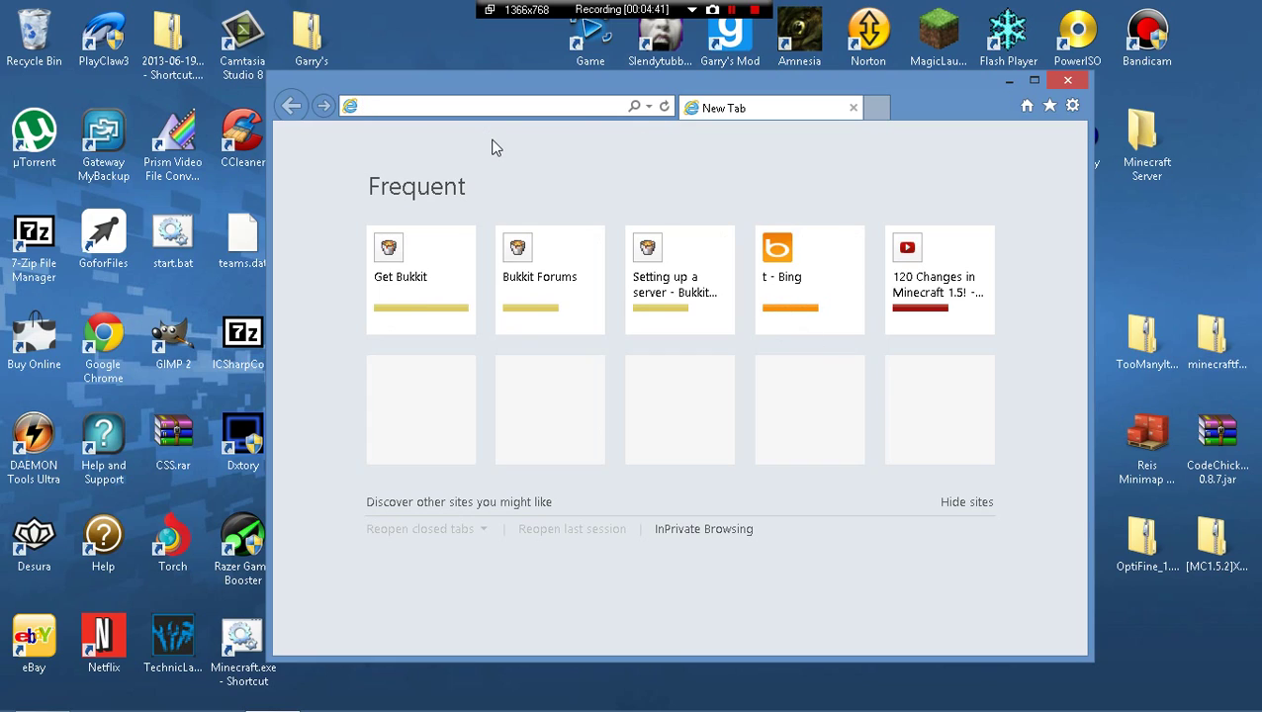
# Step: Search Bing for 'hi', refine it to 'hi computer', and follow the alert suggestion
pyautogui.write('hi')
pyautogui.press('Return')
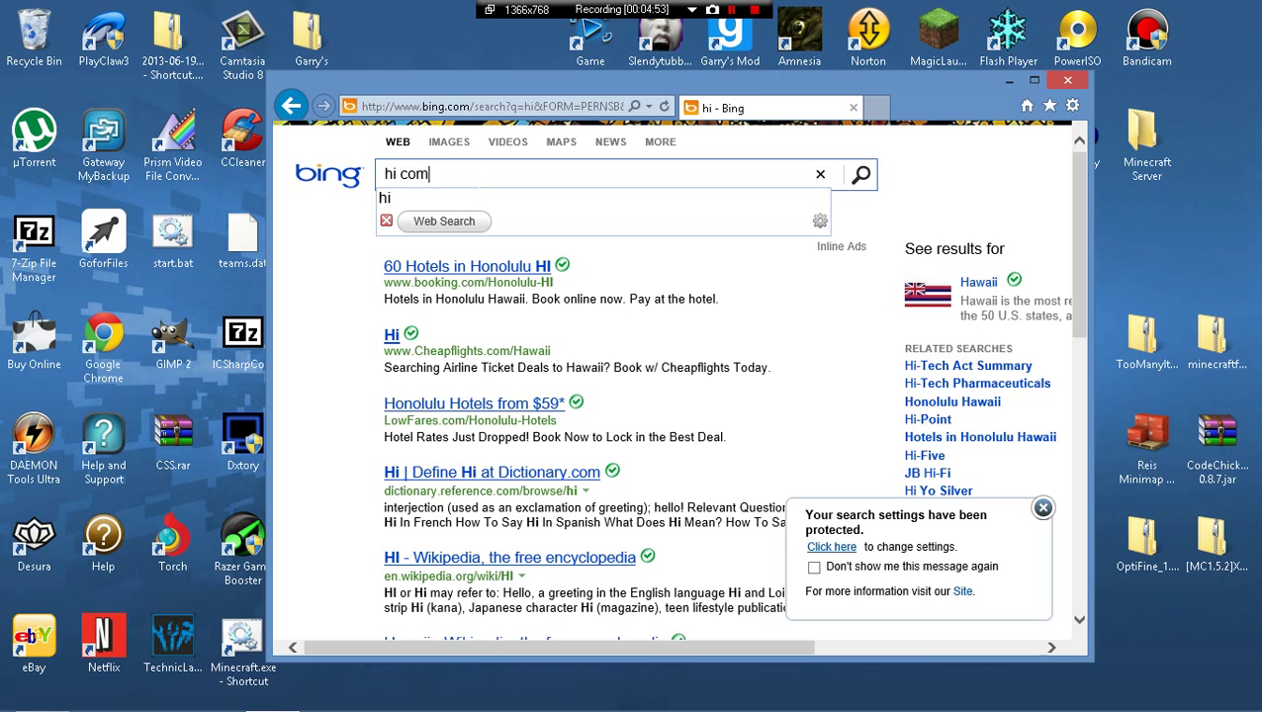
pyautogui.write('puter')
pyautogui.press('Return')
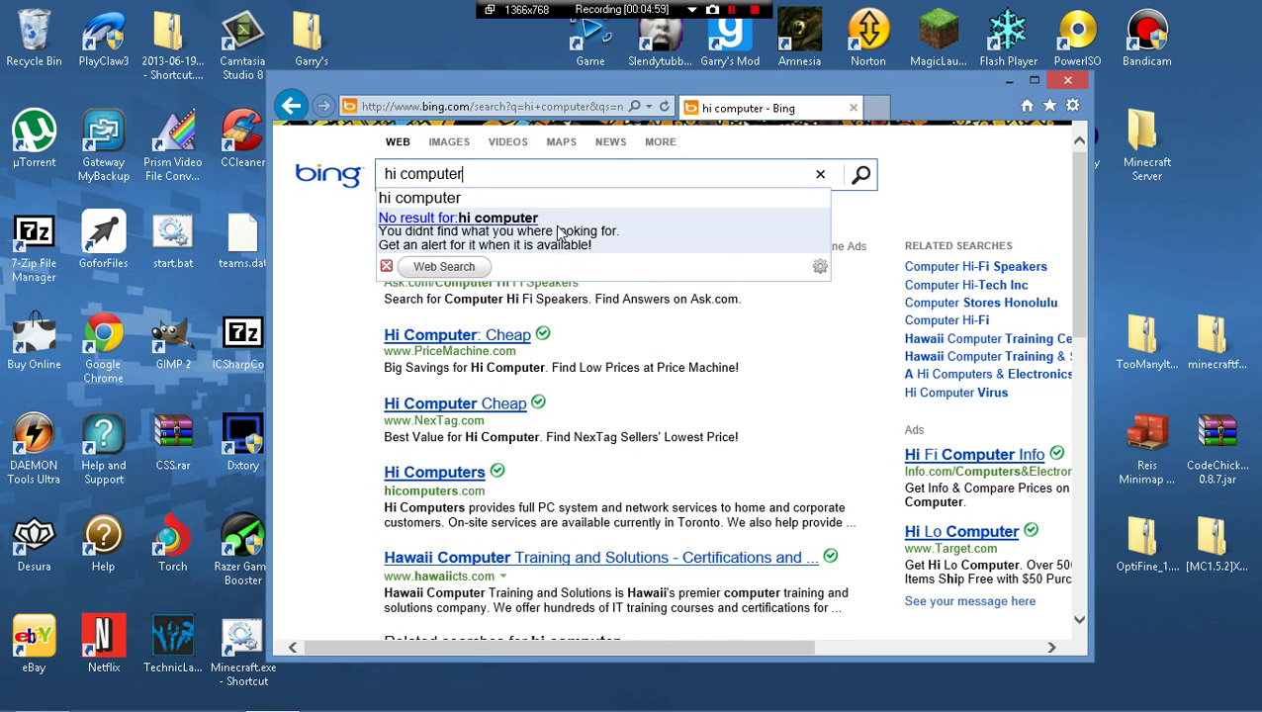
pyautogui.click(605, 245)
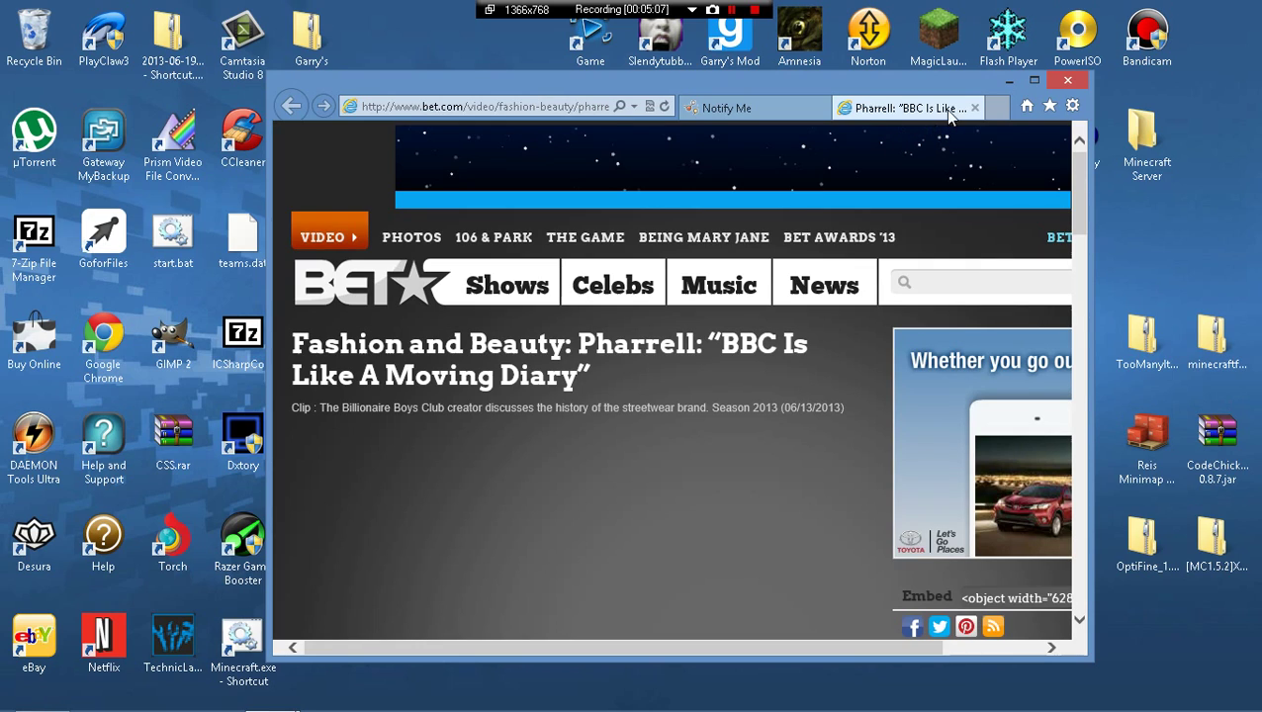
# Step: Close the Pharrell video tab, clear the address bar, and dismiss the webpage crash notice
pyautogui.click(975, 109)
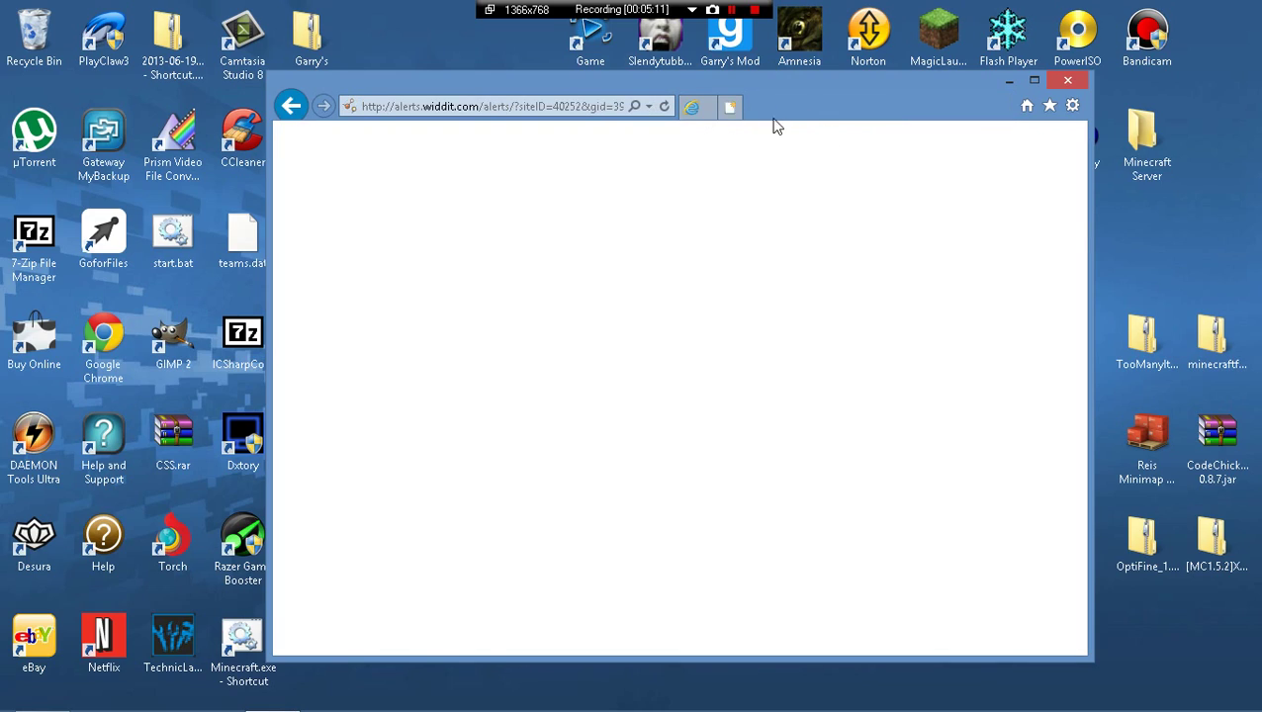
pyautogui.click(543, 104)
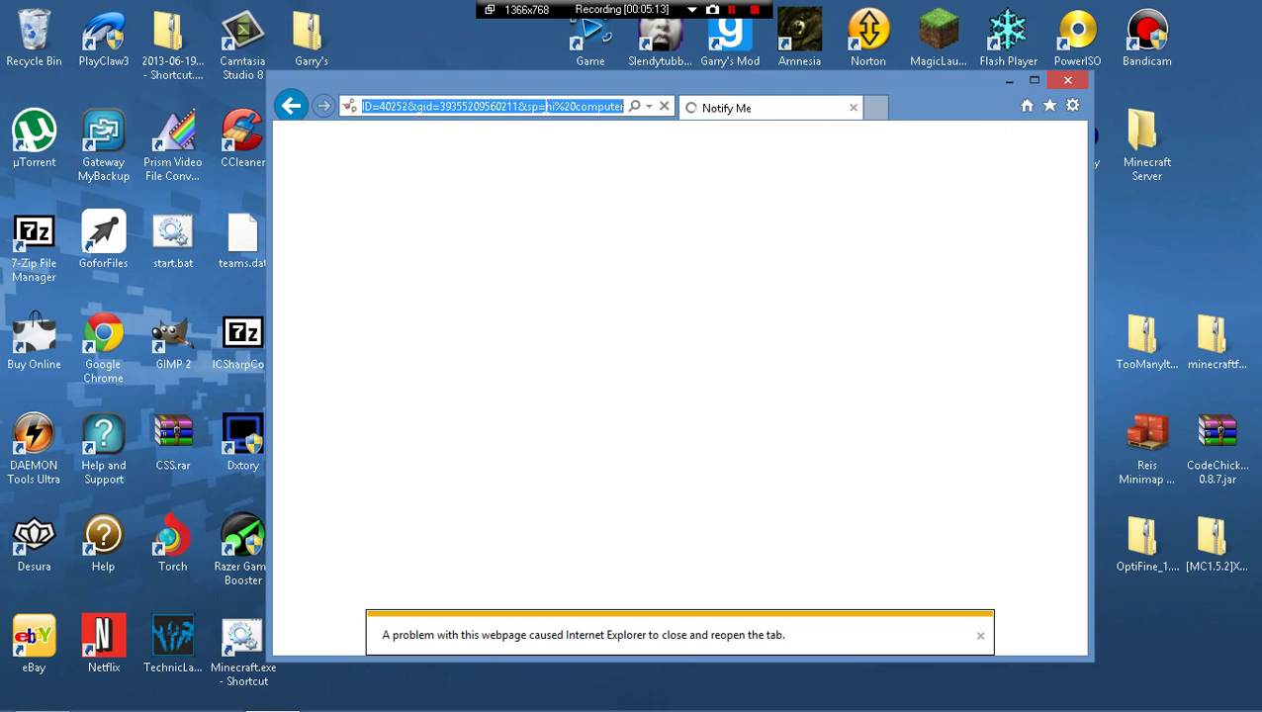
pyautogui.press('BackSpace')
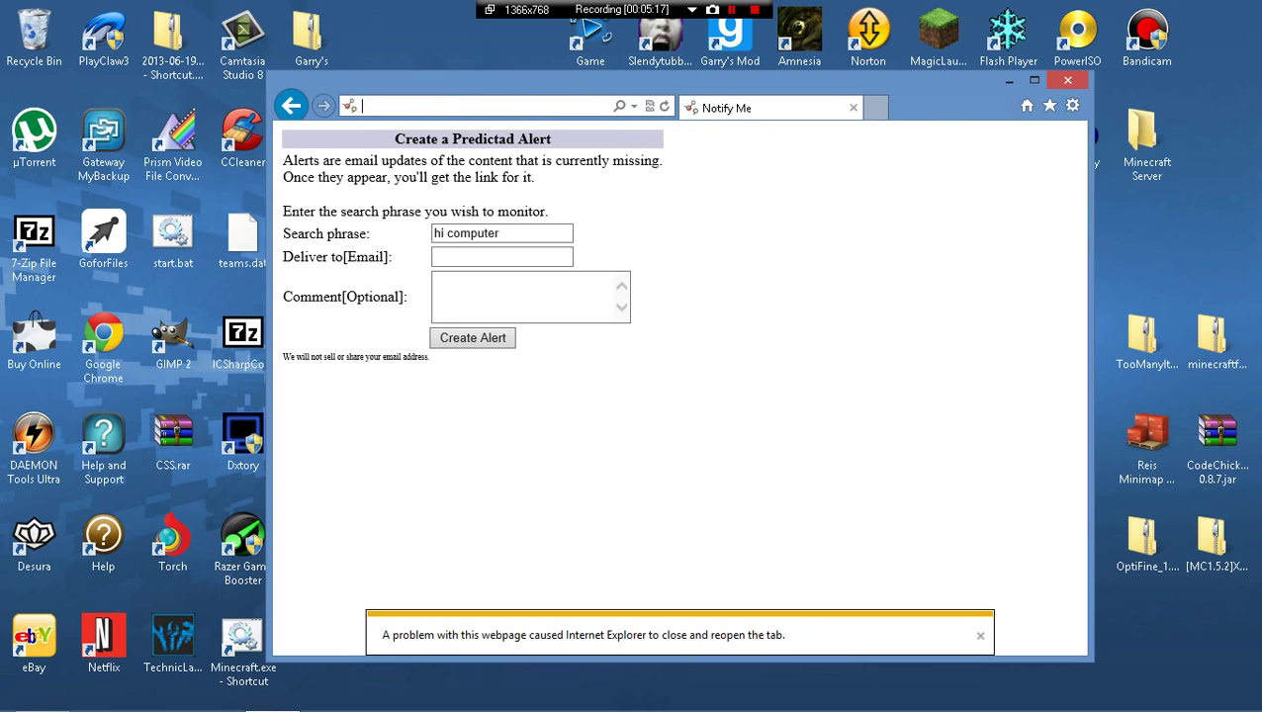
pyautogui.click(979, 635)
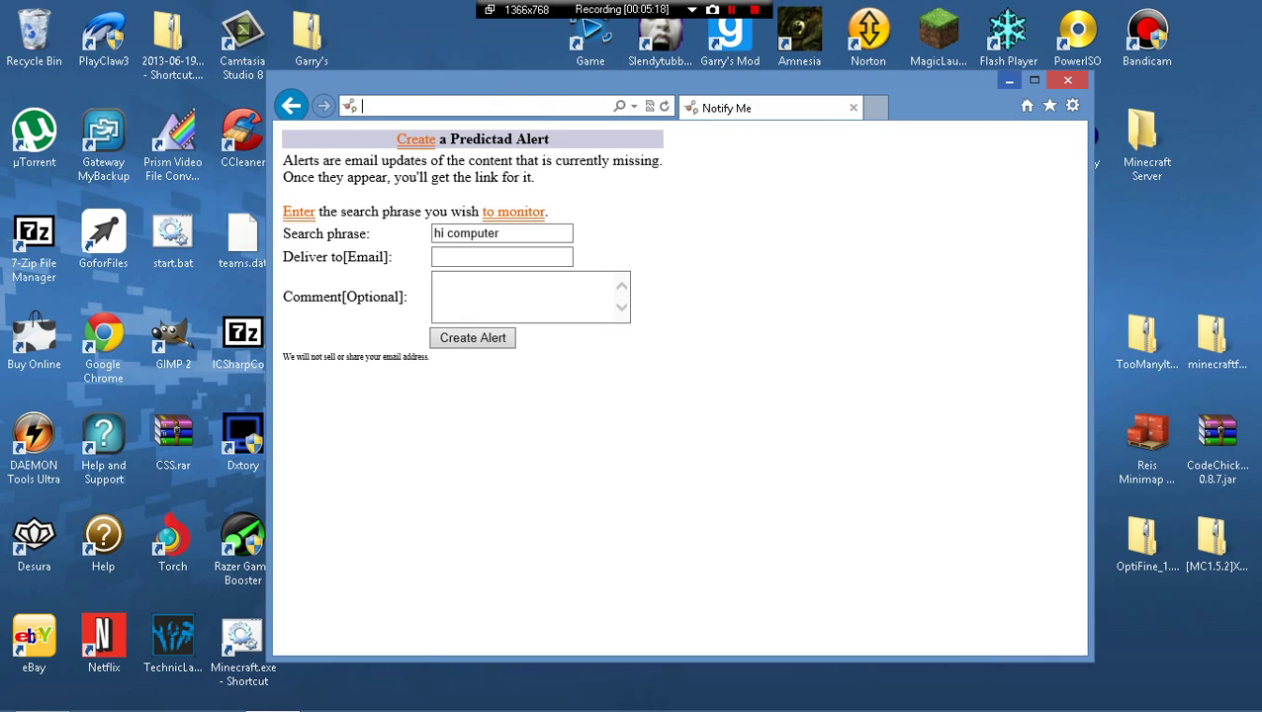
pyautogui.moveTo(1244, 173)
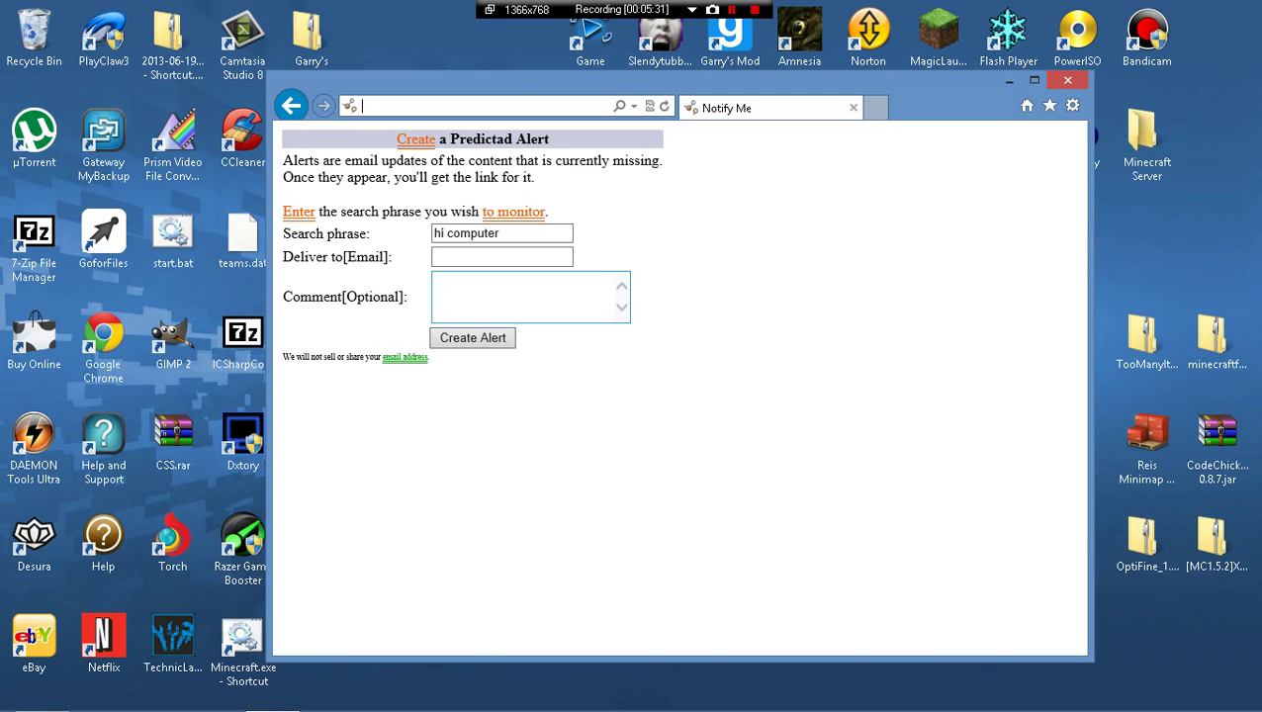
pyautogui.hotkey('alt', 'd')
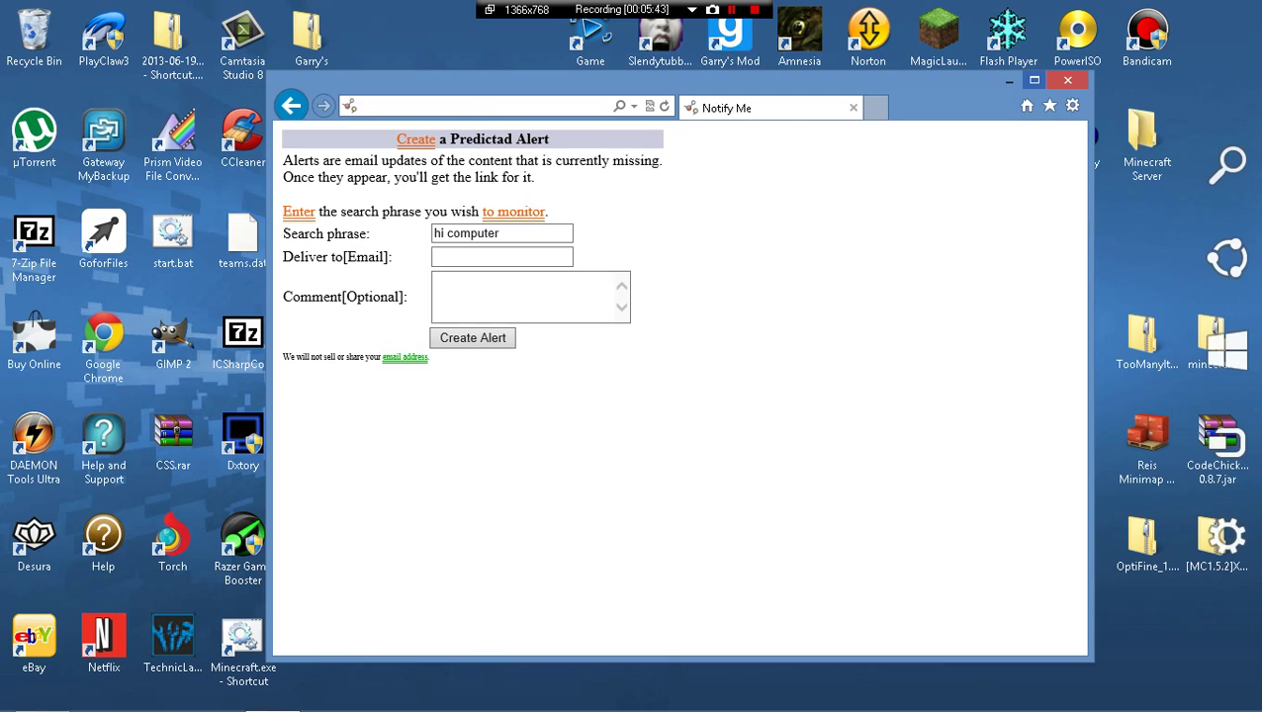
# Step: Search for 'task manager', open Task Manager, and move its window up and left
pyautogui.click(1228, 188)
pyautogui.write('task')
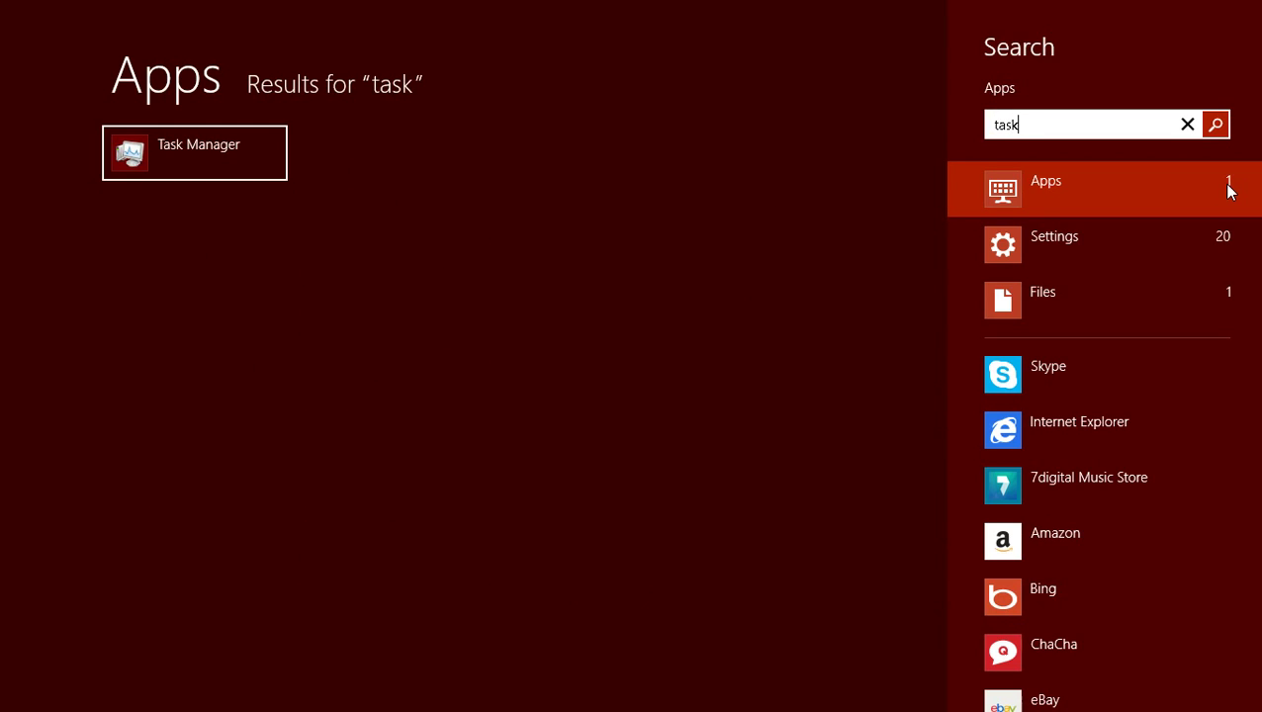
pyautogui.write(' managr')
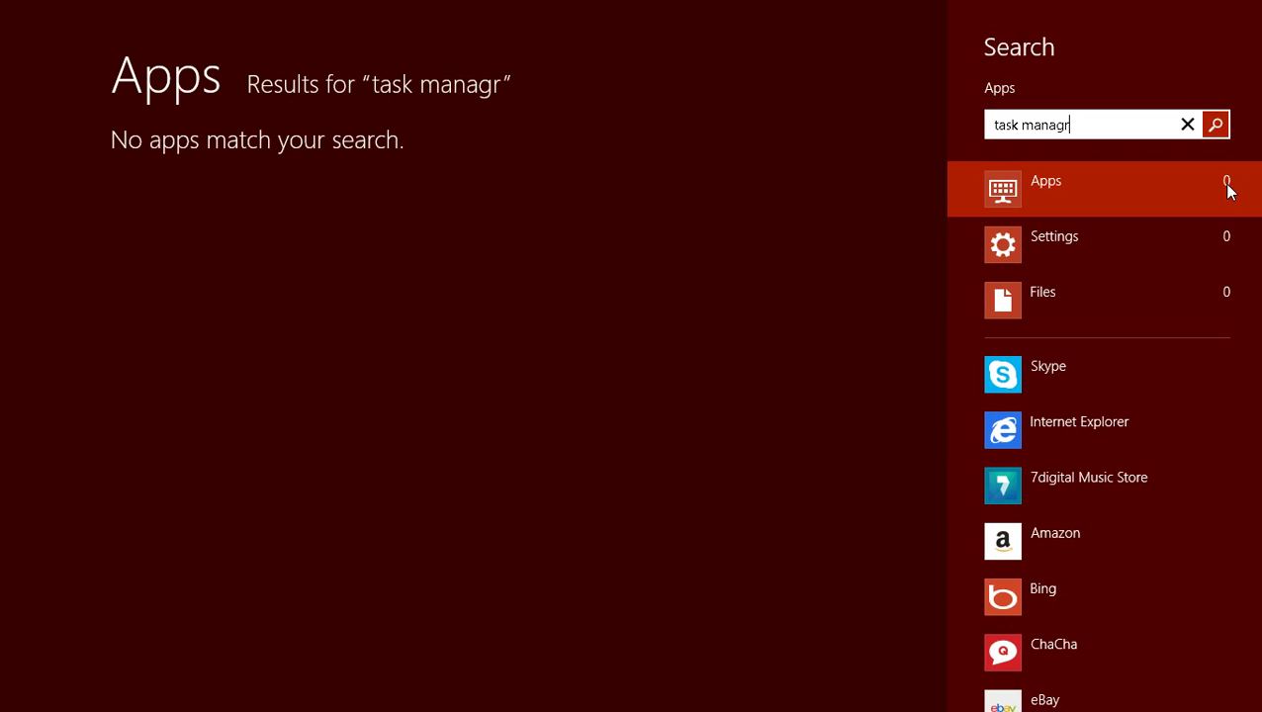
pyautogui.press('BackSpace')
pyautogui.write('er')
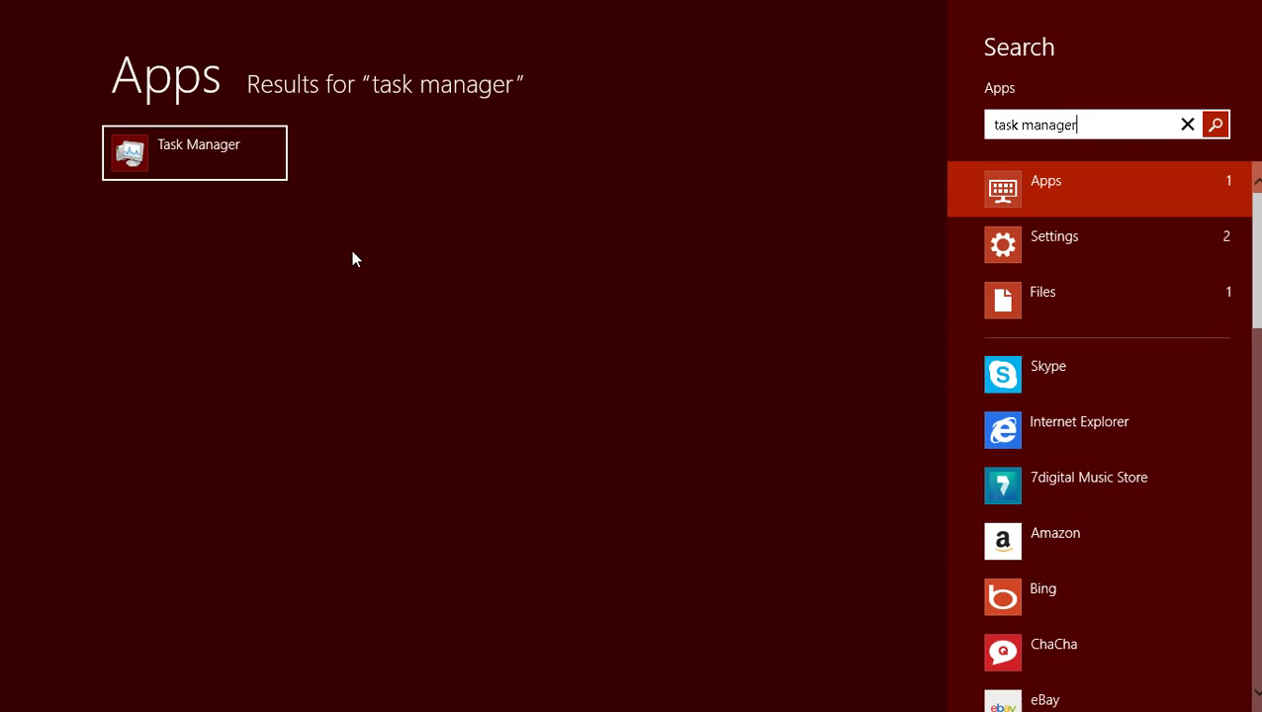
pyautogui.click(218, 139)
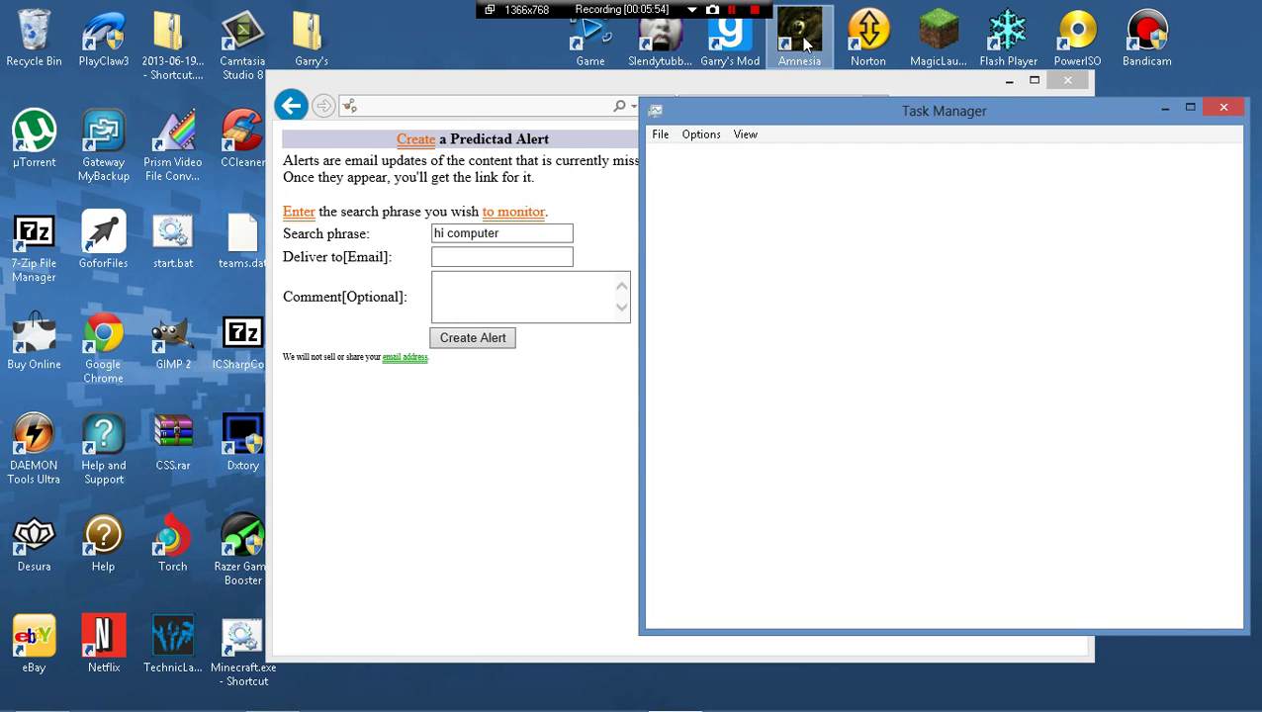
pyautogui.moveTo(893, 117); pyautogui.dragTo(705, 88)
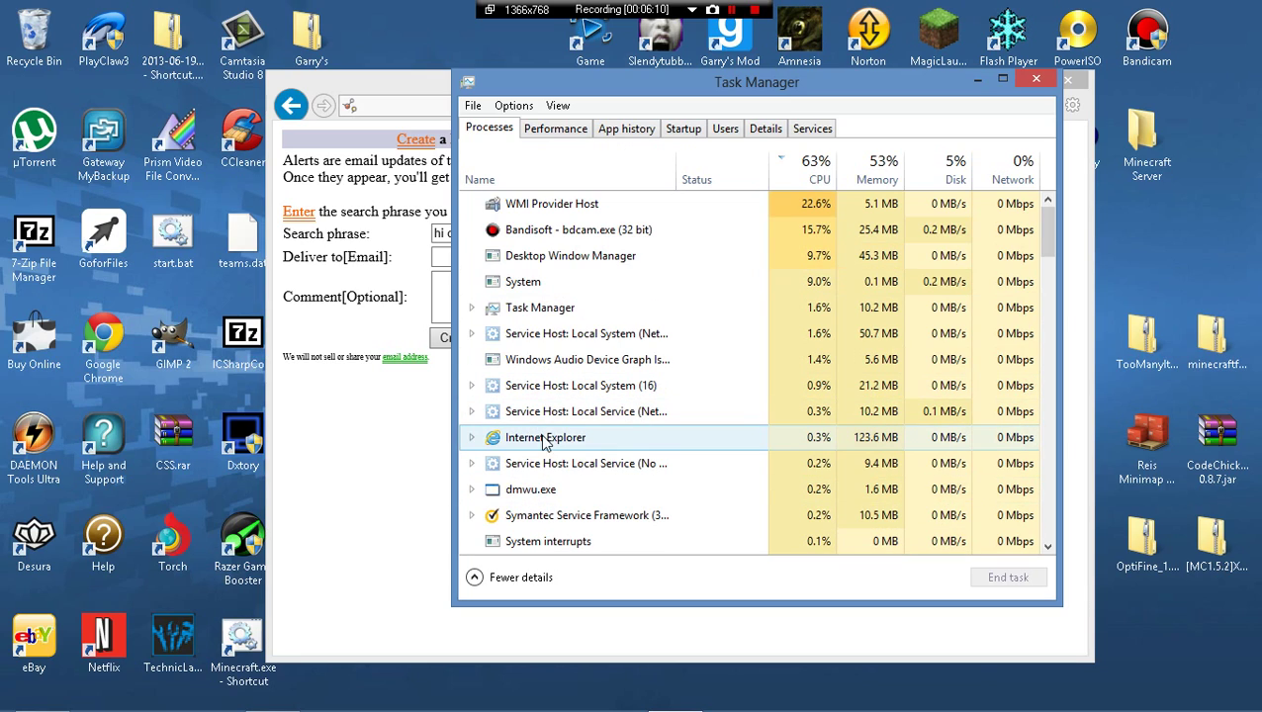
# Step: Go to iexplore.exe (PID 6916) in the Details tab and choose a higher priority
pyautogui.rightClick(537, 438)
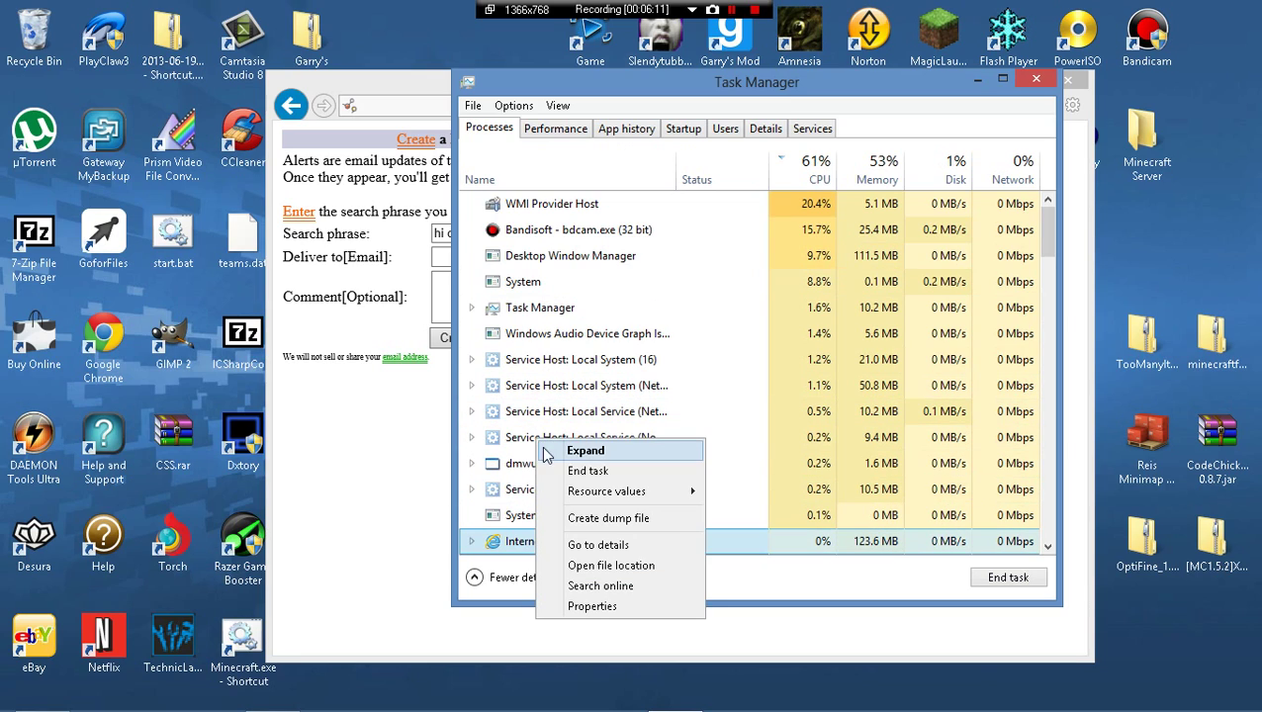
pyautogui.click(593, 545)
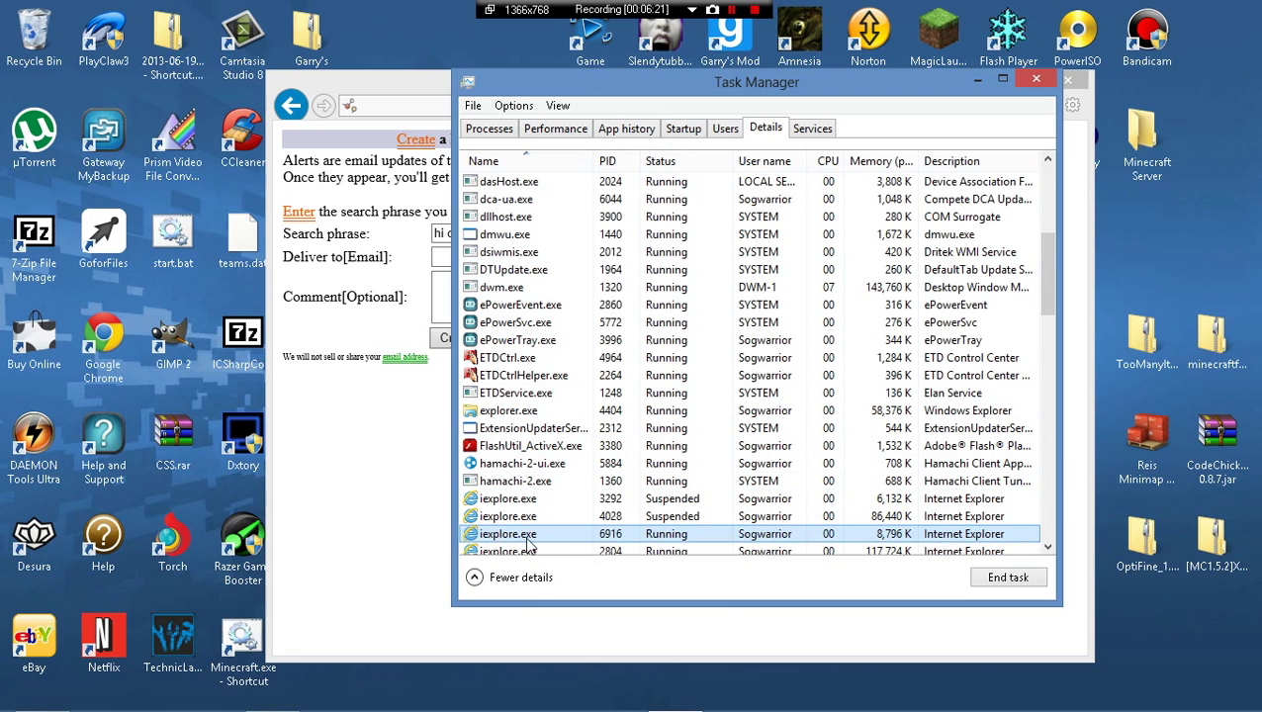
pyautogui.scroll(-1, 532, 531)
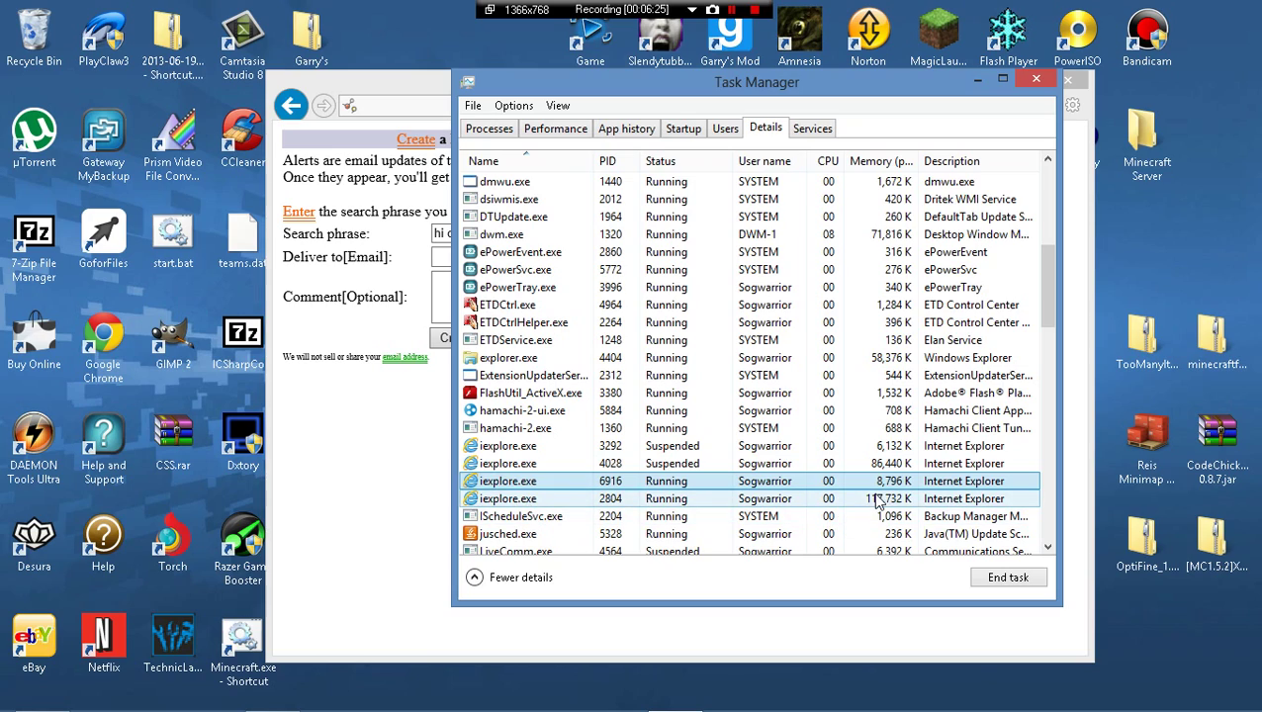
pyautogui.rightClick(546, 483)
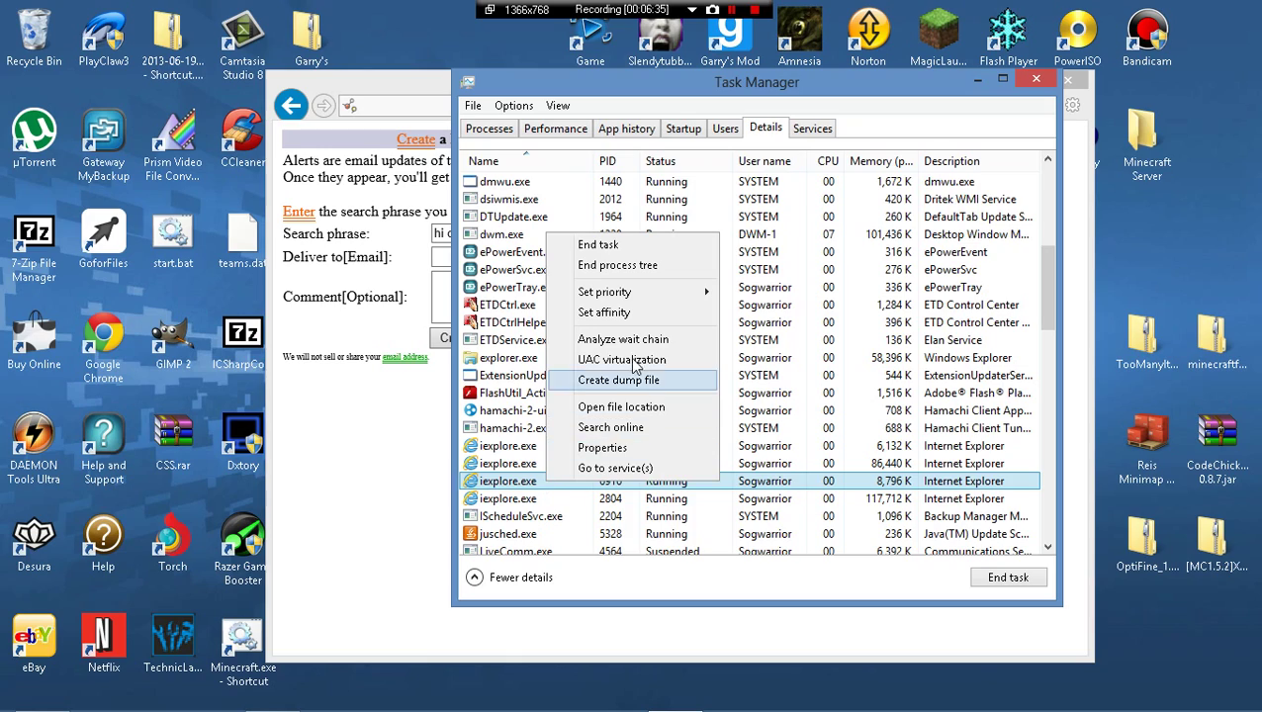
pyautogui.moveTo(625, 297)
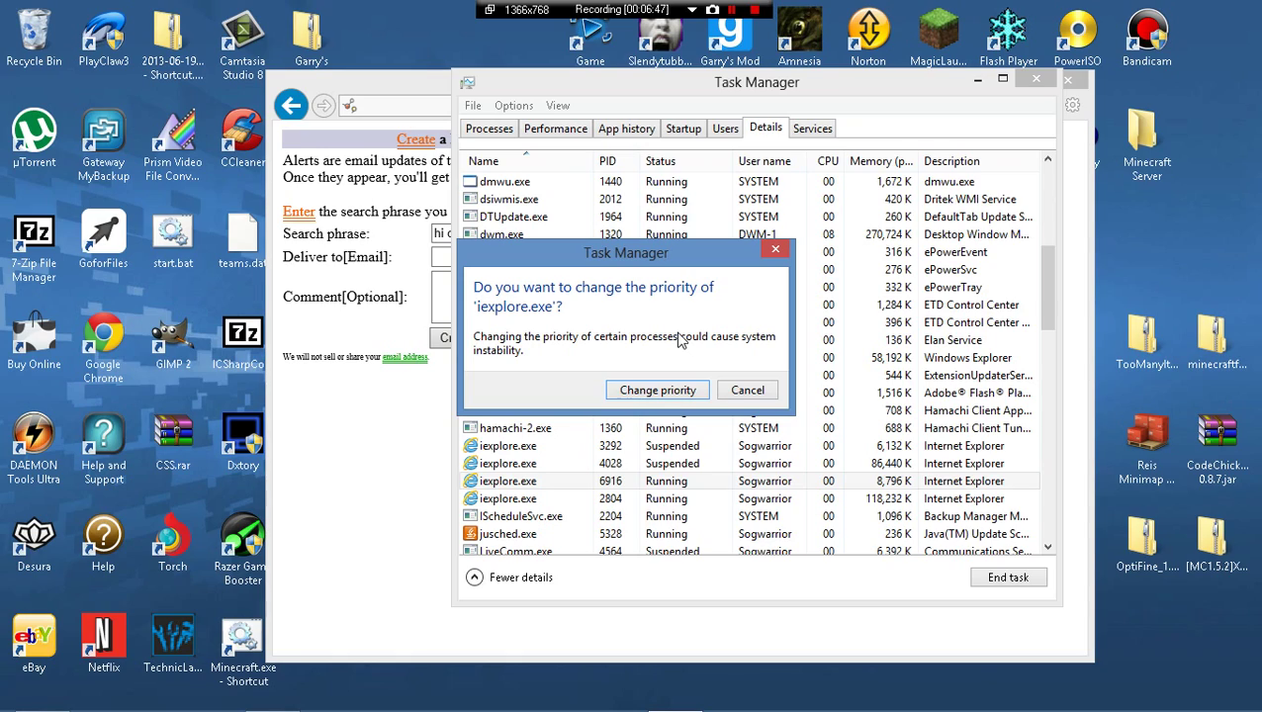
# Step: Confirm Change priority, scroll the Details list, and select iexplore.exe (PID 6916)
pyautogui.click(657, 394)
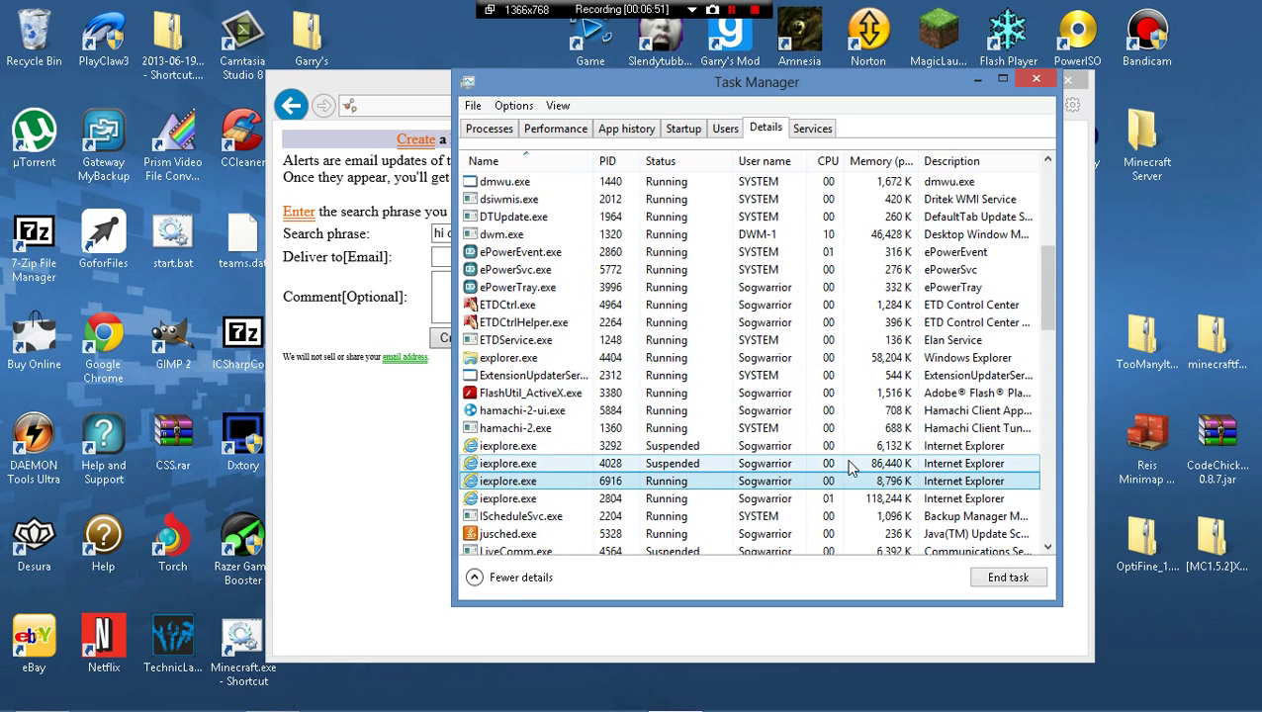
pyautogui.click(1047, 551)
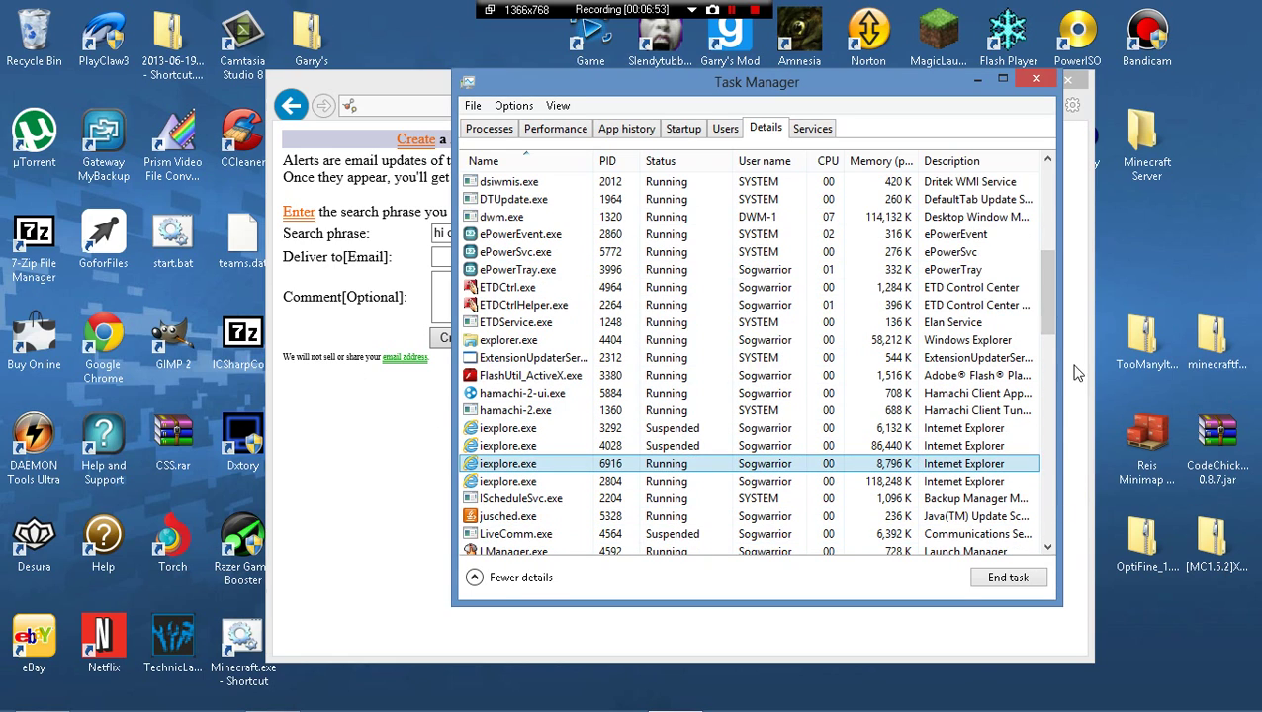
pyautogui.moveTo(1049, 342); pyautogui.dragTo(1001, 242)
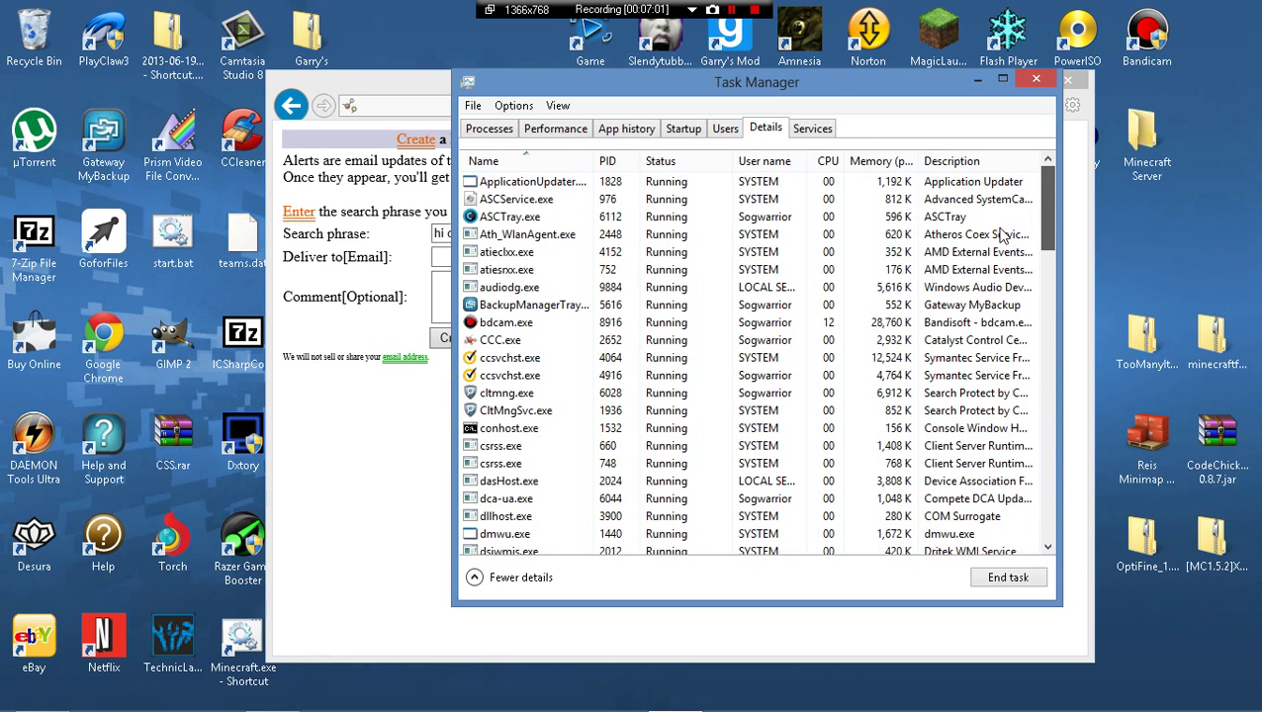
pyautogui.moveTo(1003, 235); pyautogui.dragTo(1003, 354)
pyautogui.click(561, 359)
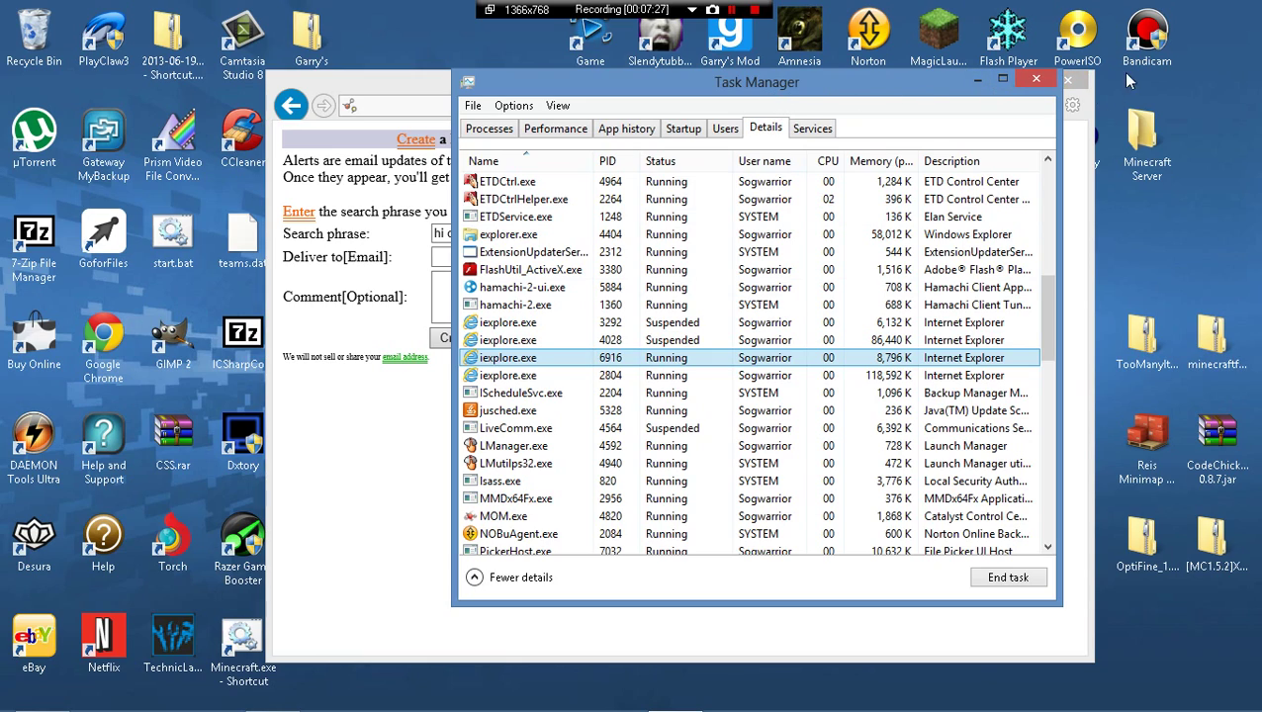
pyautogui.moveTo(1258, 3)
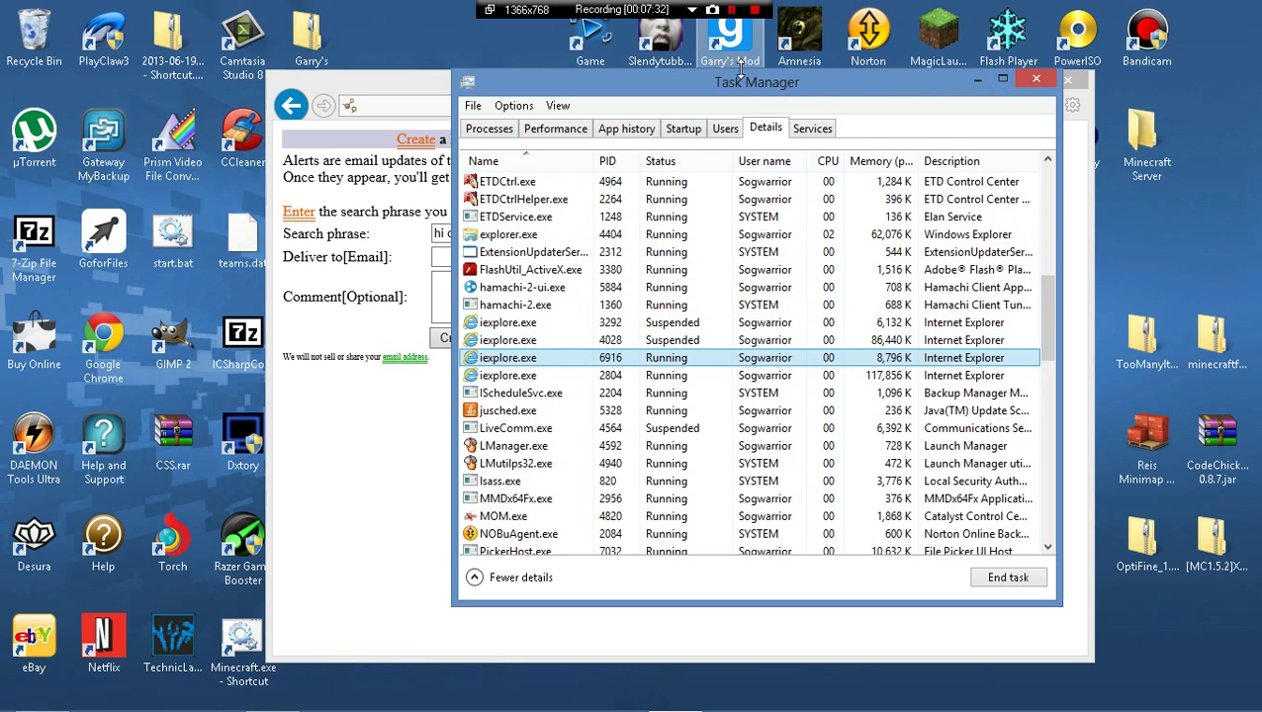
pyautogui.rightClick(706, 83)
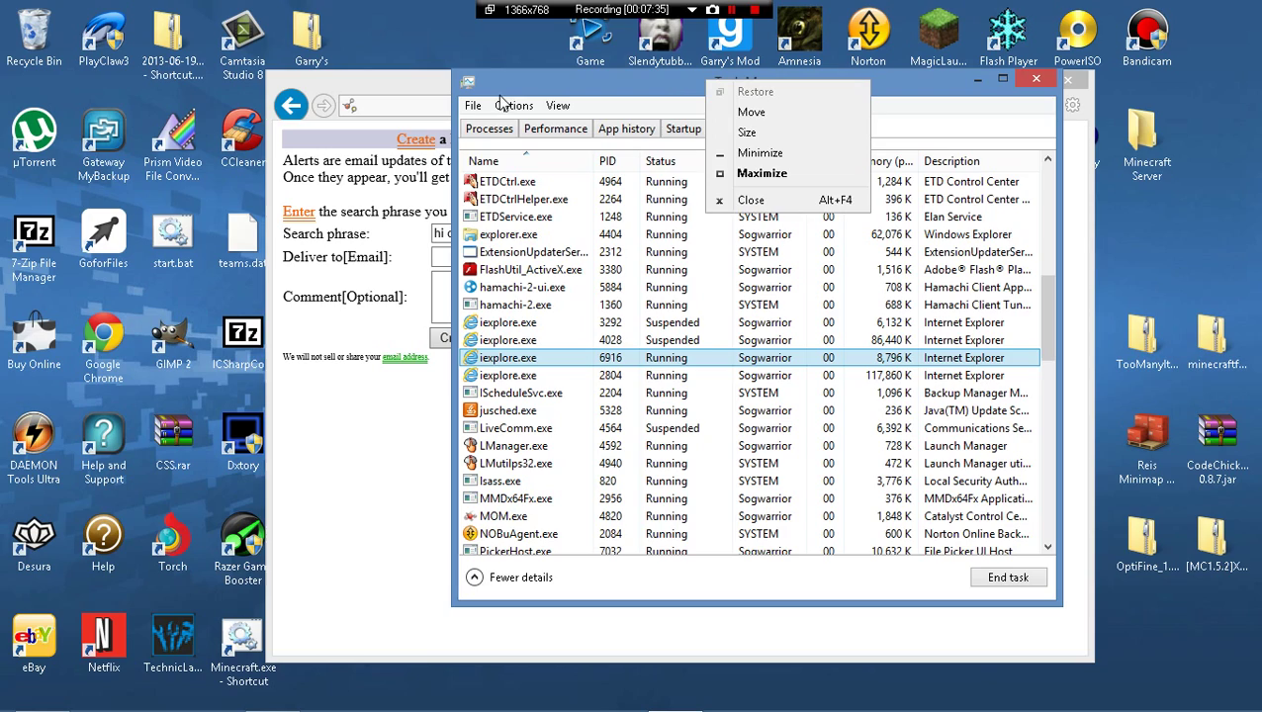
pyautogui.click(448, 80)
pyautogui.click(466, 84)
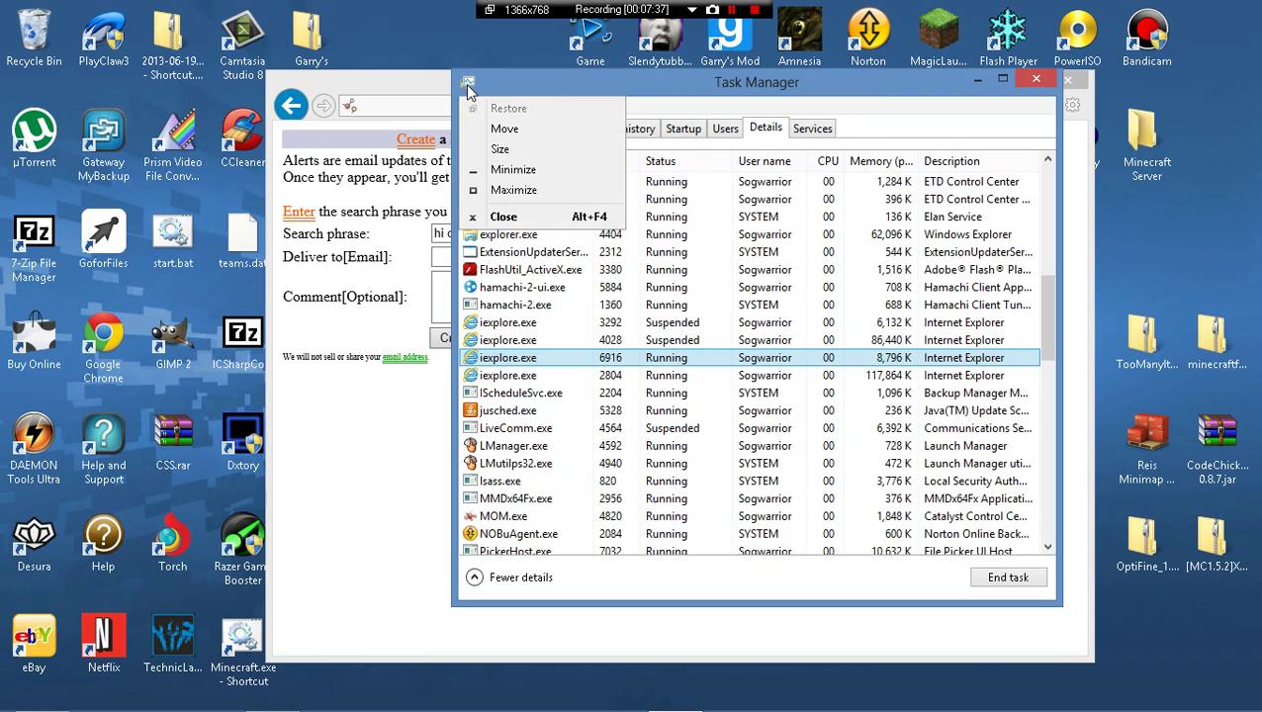
pyautogui.click(584, 87)
pyautogui.moveTo(2, 5)
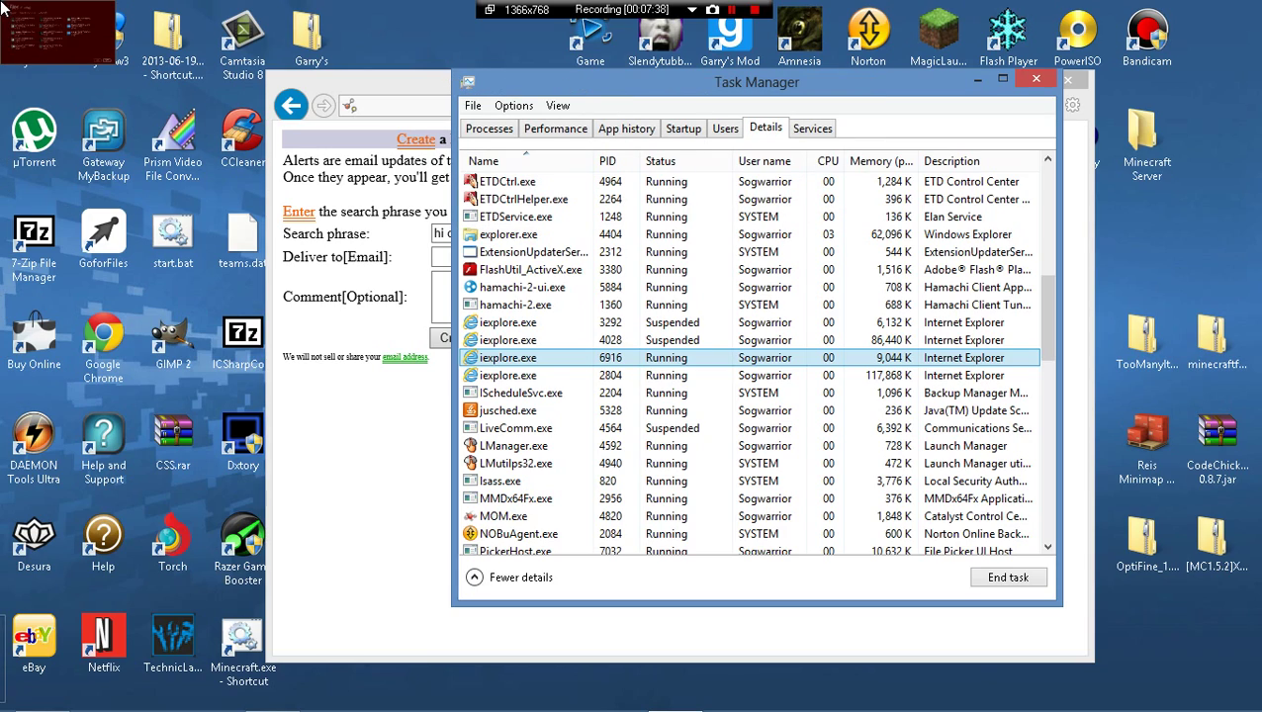
pyautogui.click(513, 106)
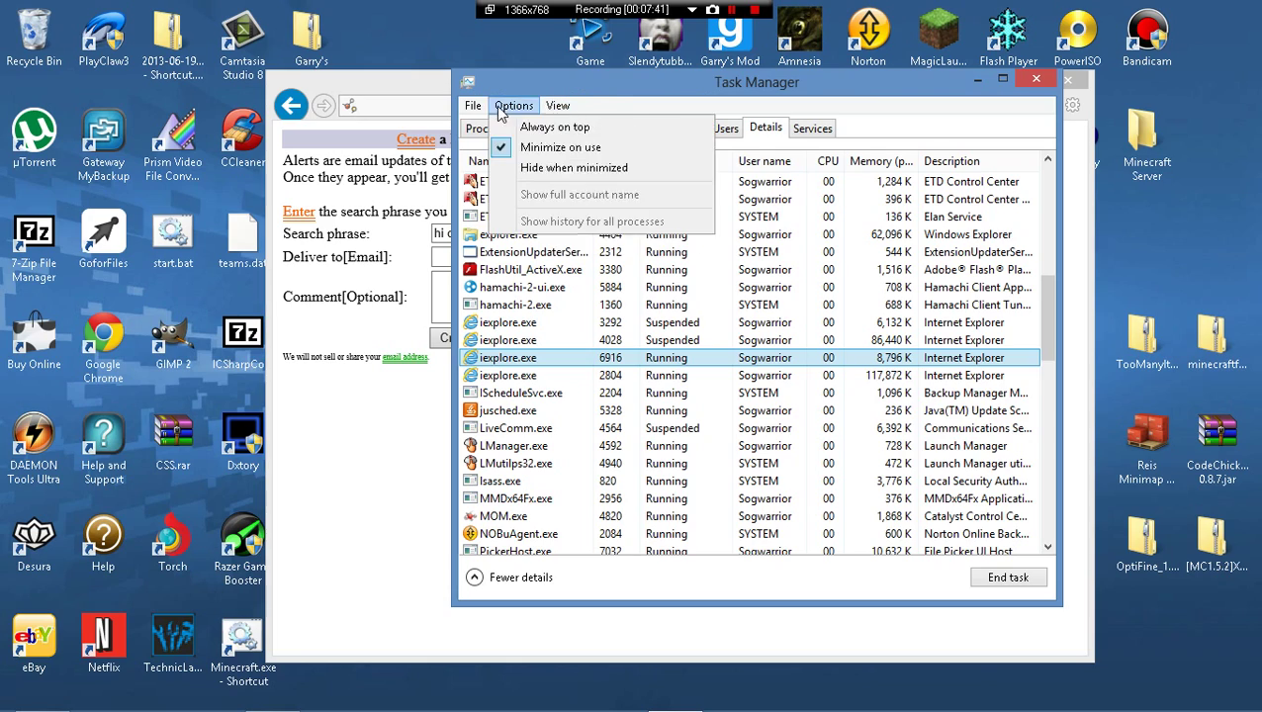
pyautogui.click(597, 79)
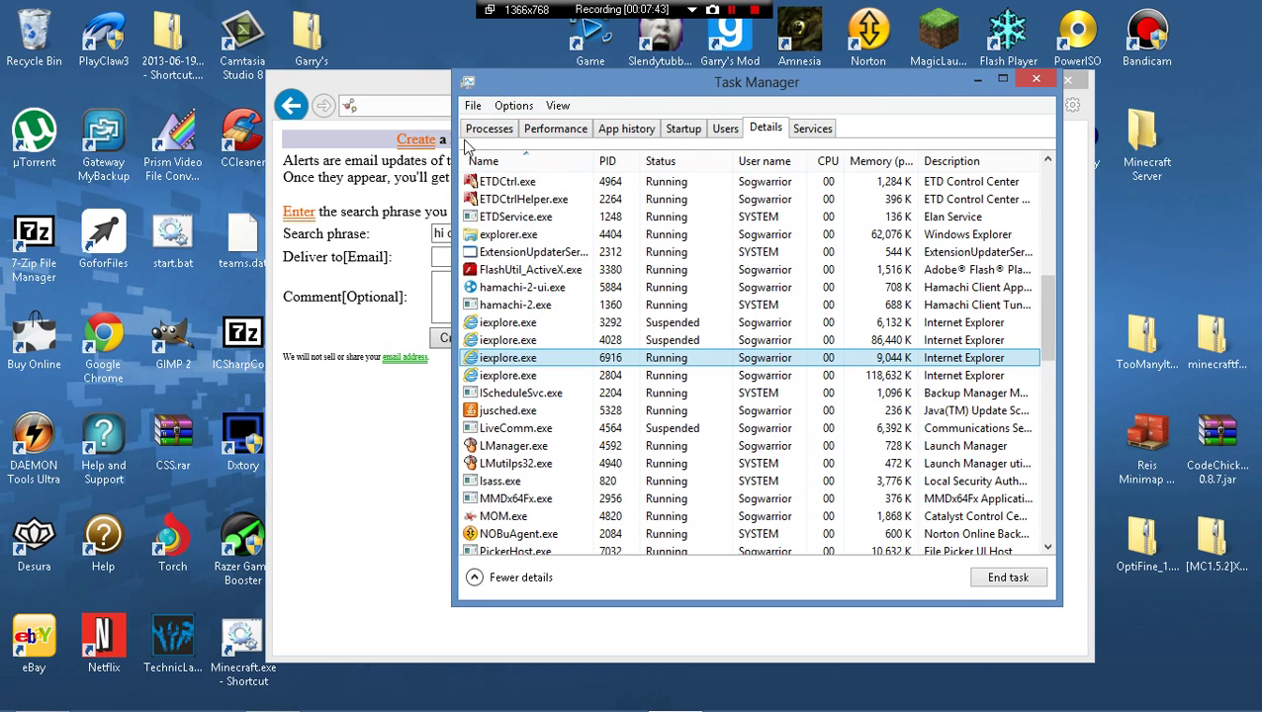
pyautogui.moveTo(42, 673)
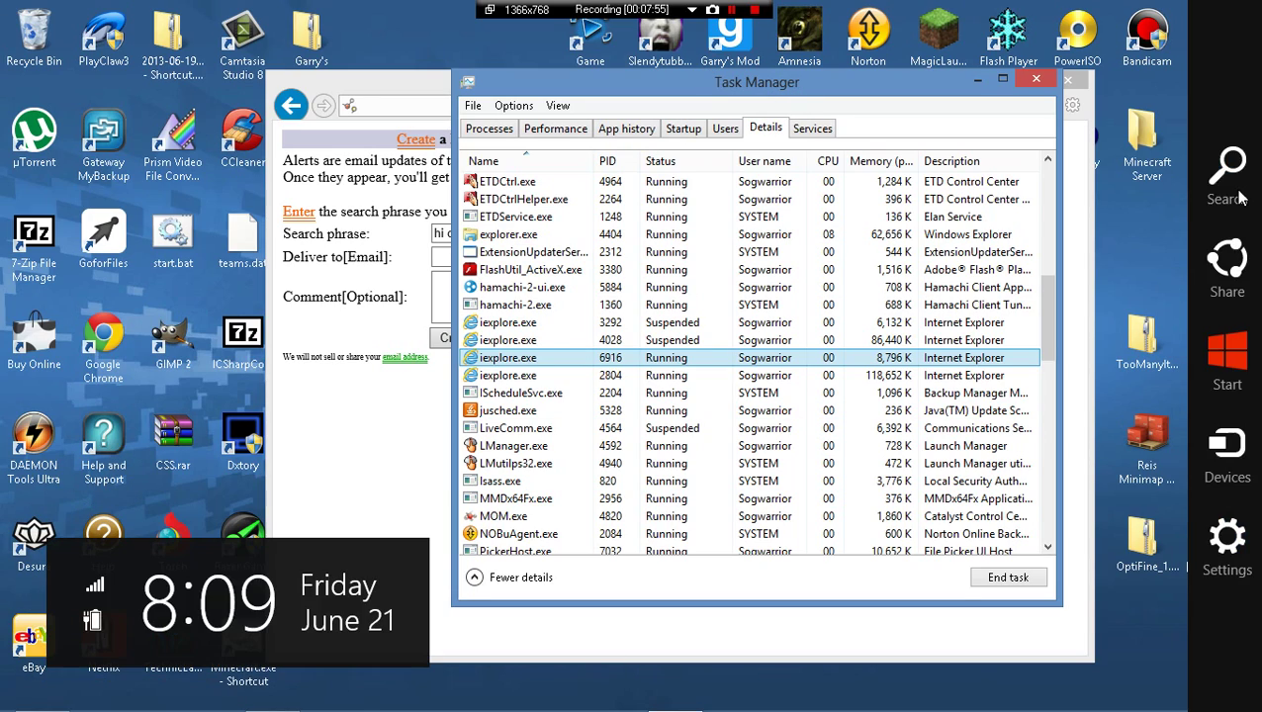
pyautogui.click(1241, 198)
pyautogui.write('tas')
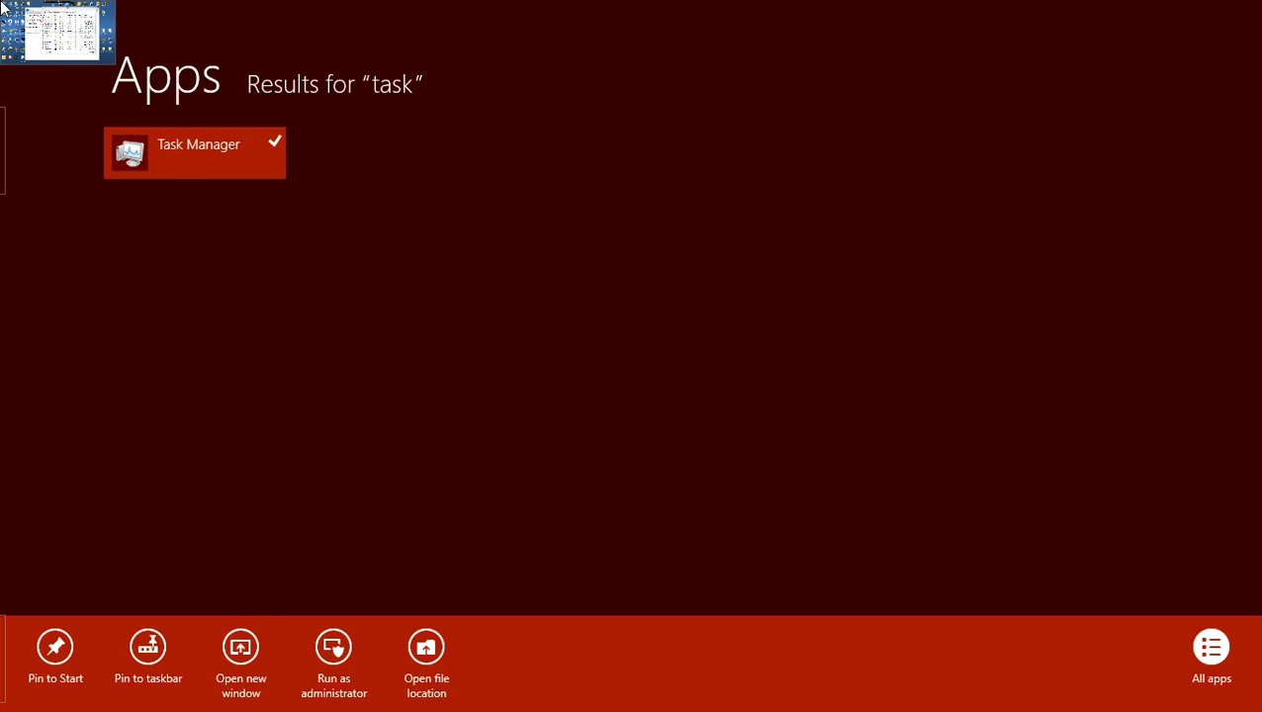
pyautogui.click(3, 5)
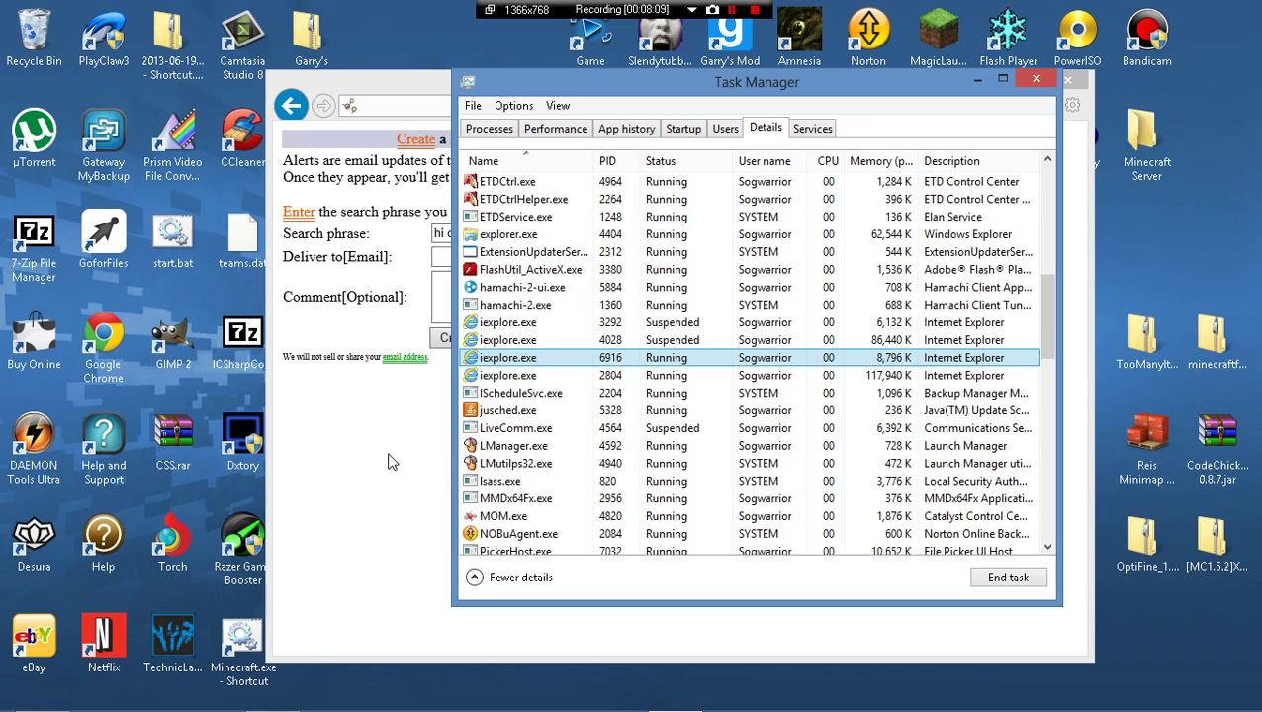
# Step: Move the Internet Explorer window slightly lower right, then close Task Manager to leave IE in front
pyautogui.click(356, 103)
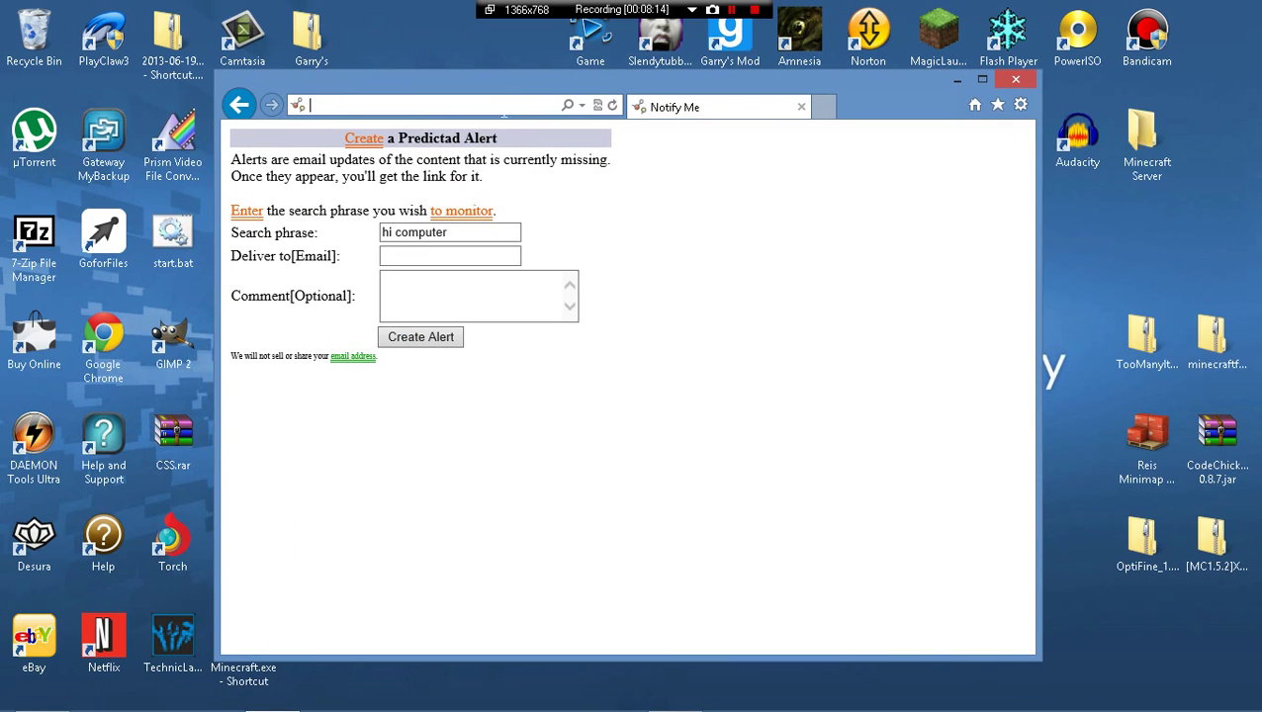
pyautogui.moveTo(742, 90); pyautogui.dragTo(829, 129)
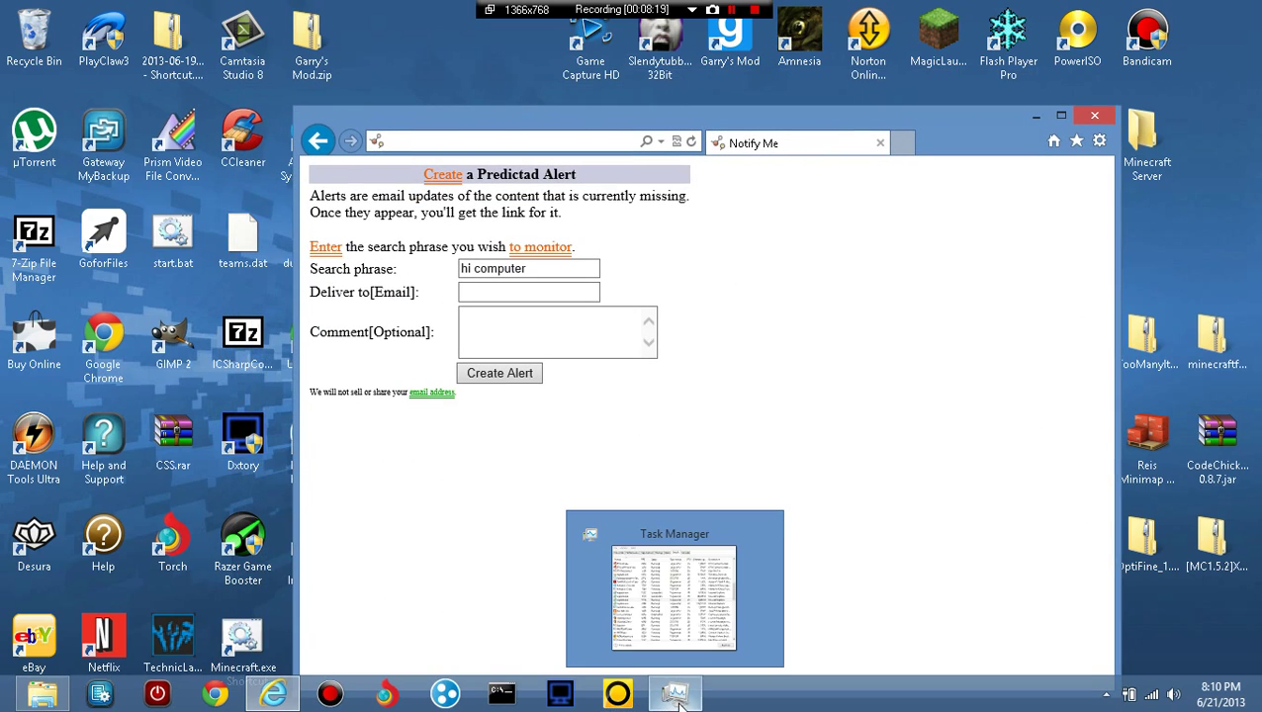
pyautogui.click(678, 698)
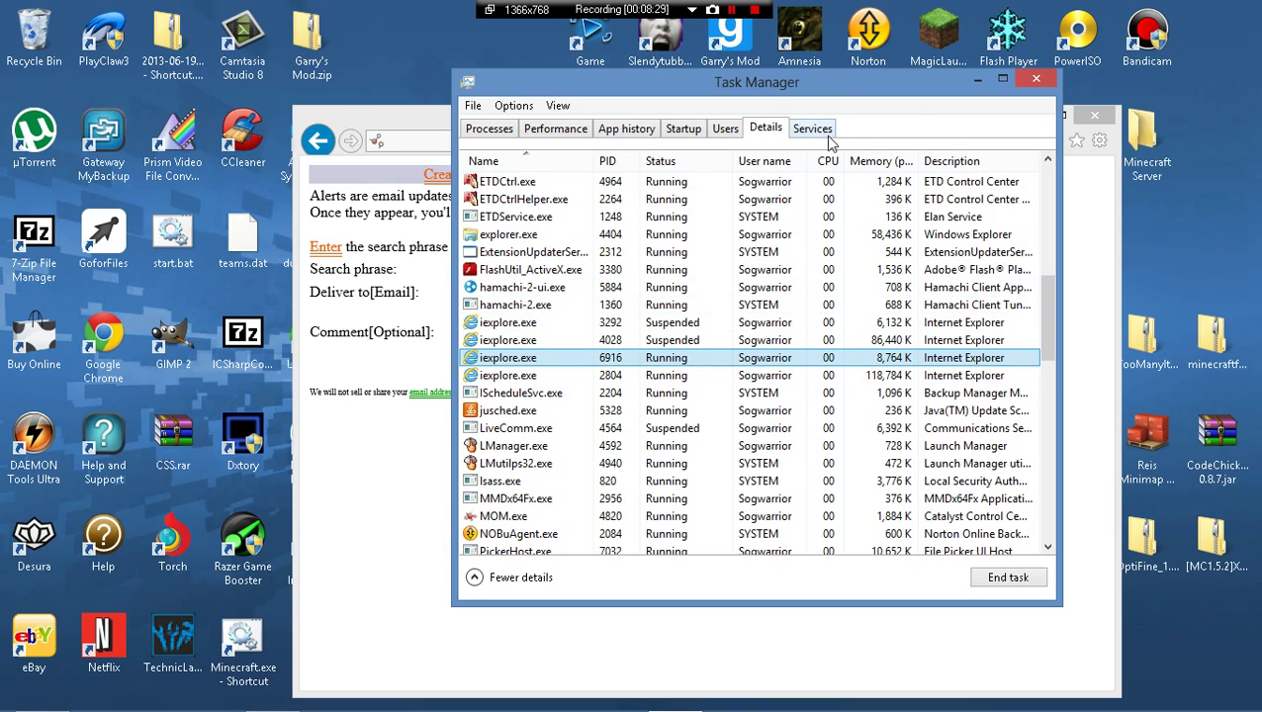
pyautogui.click(1039, 81)
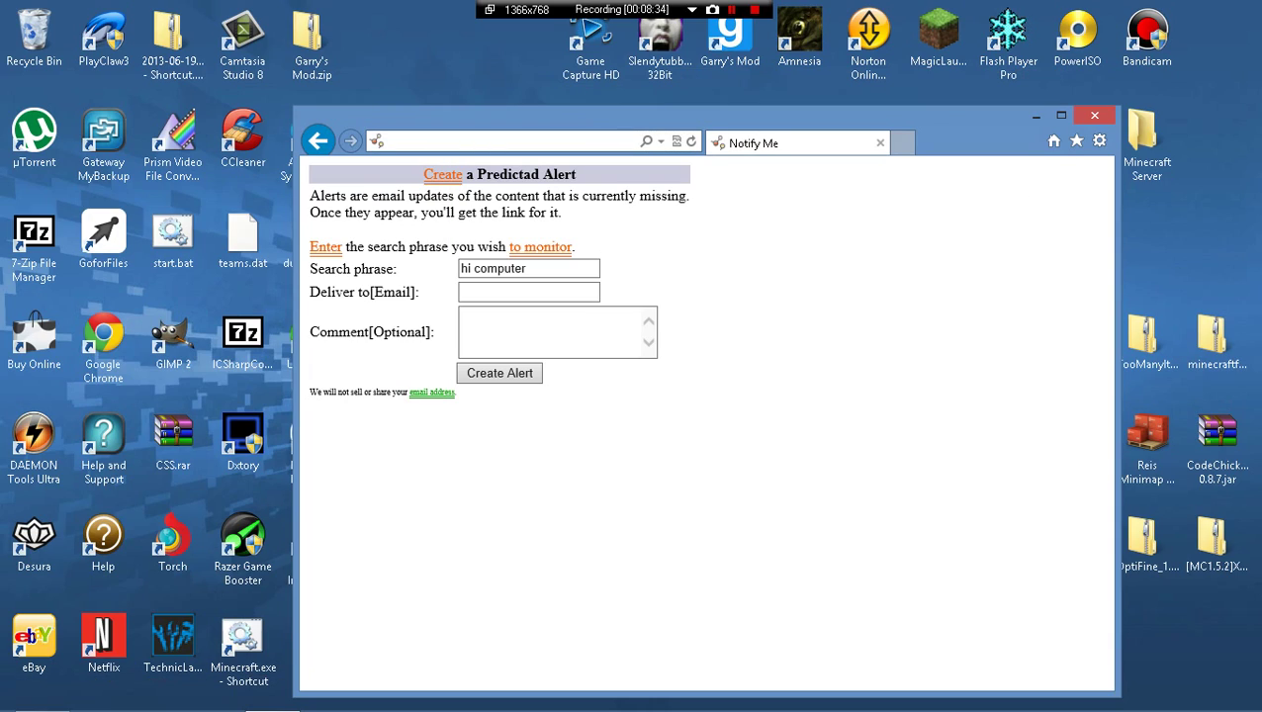
# Step: Search Bing for 'JI', browse the results, and close the unwanted Pharrell page tab
pyautogui.write('JI')
pyautogui.press('Return')
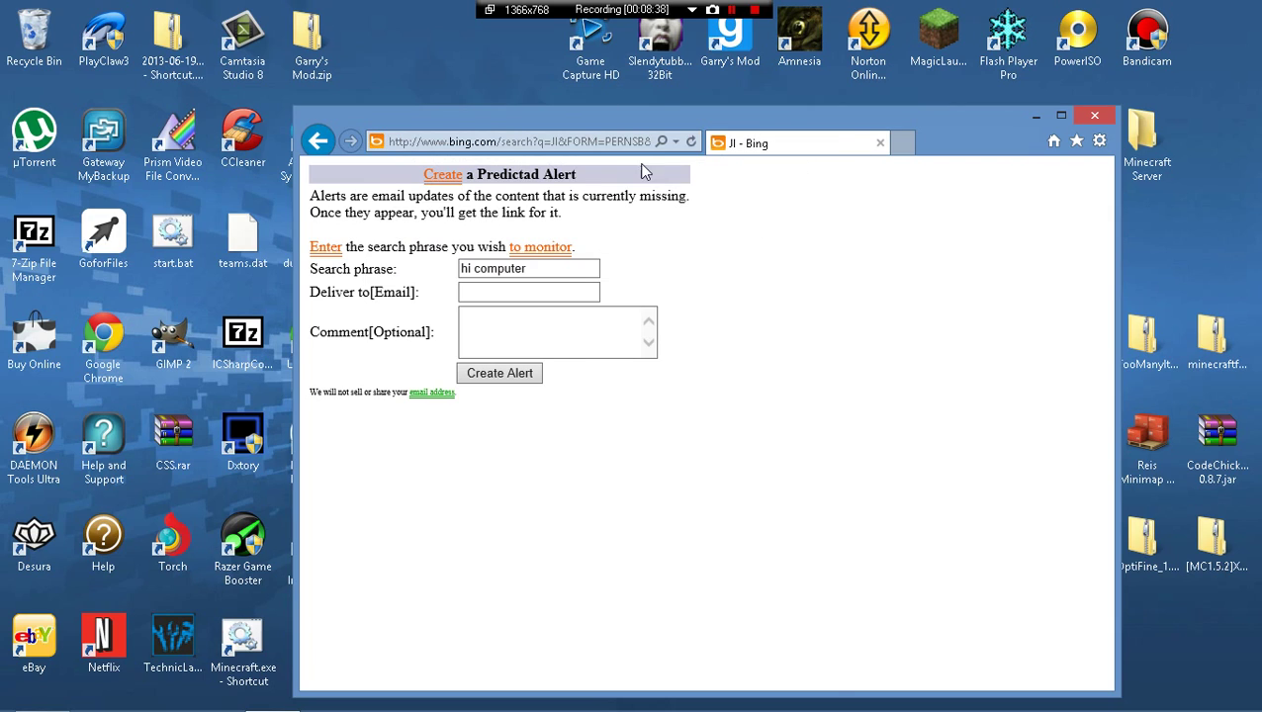
pyautogui.scroll(-1, 668, 253)
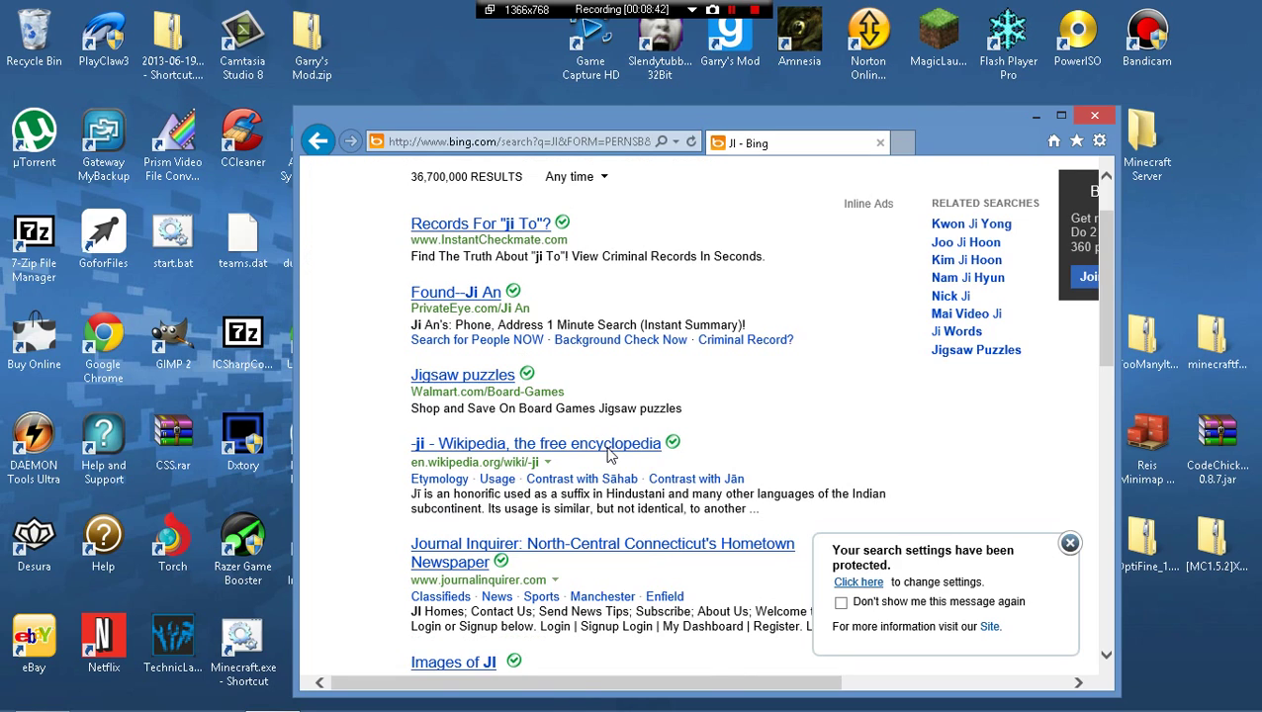
pyautogui.scroll(-1, 611, 451)
pyautogui.scroll(-2, 611, 451)
pyautogui.scroll(4, 611, 451)
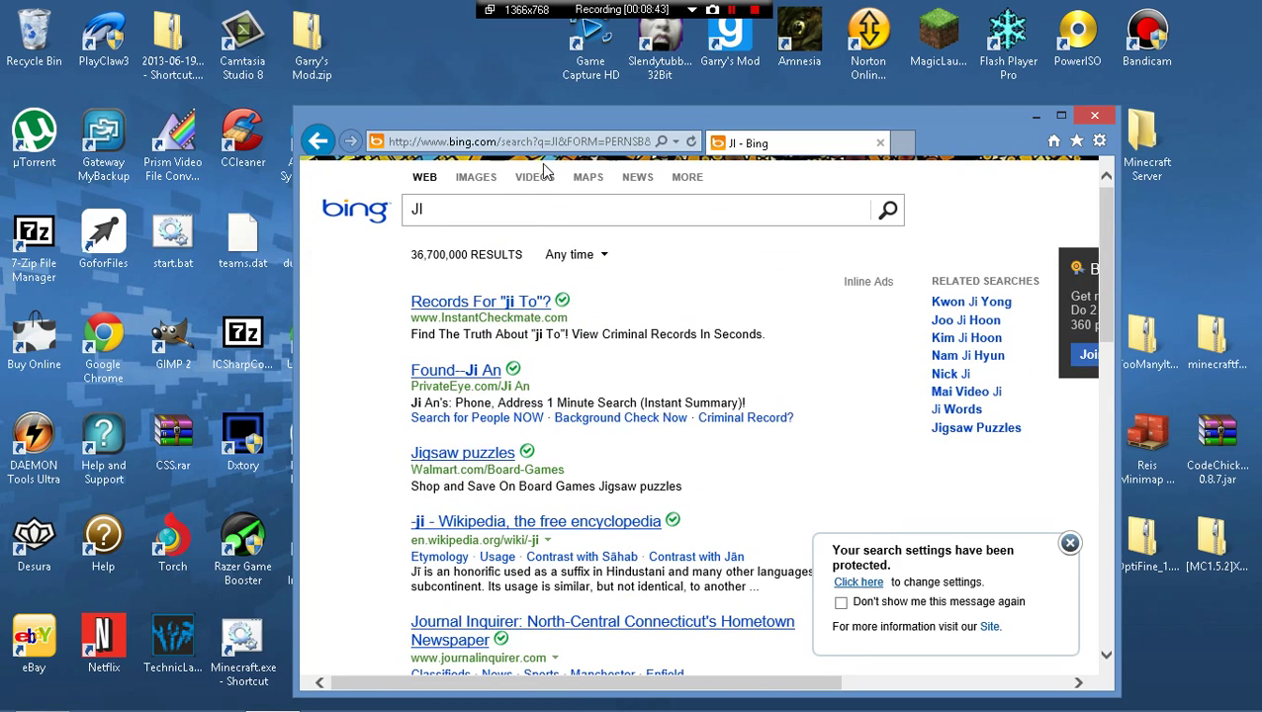
pyautogui.click(479, 224)
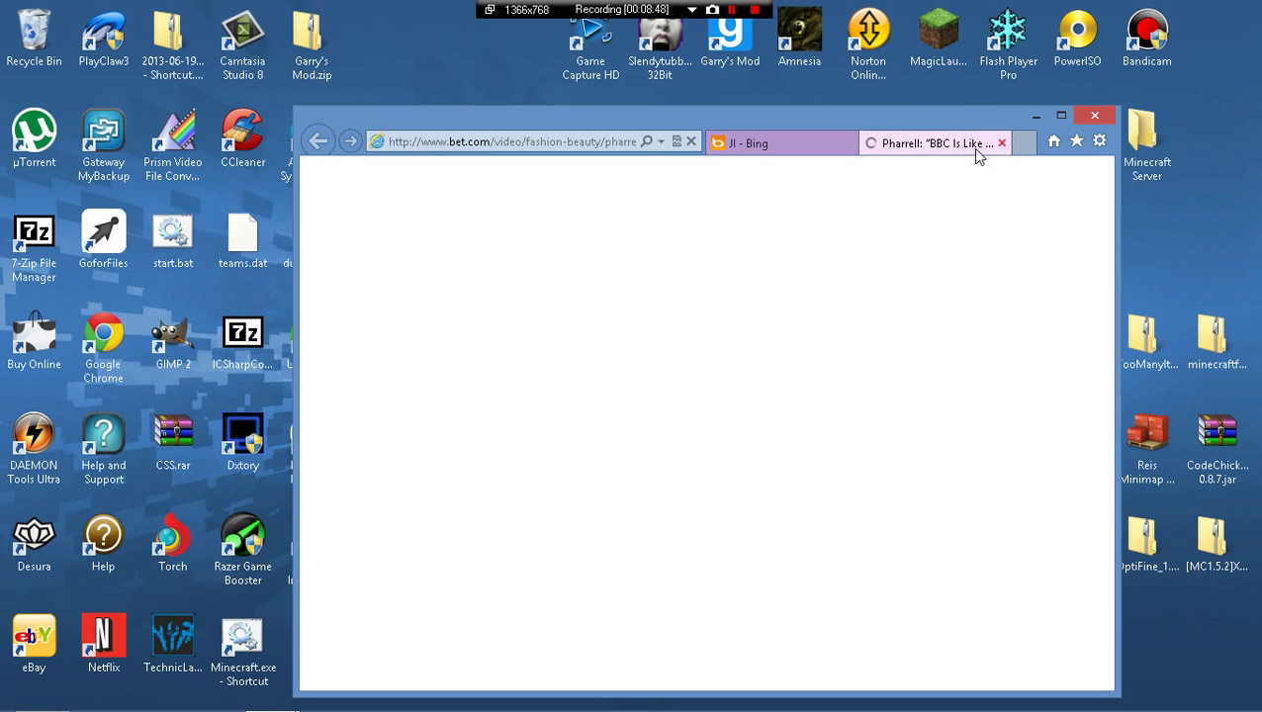
pyautogui.click(1001, 142)
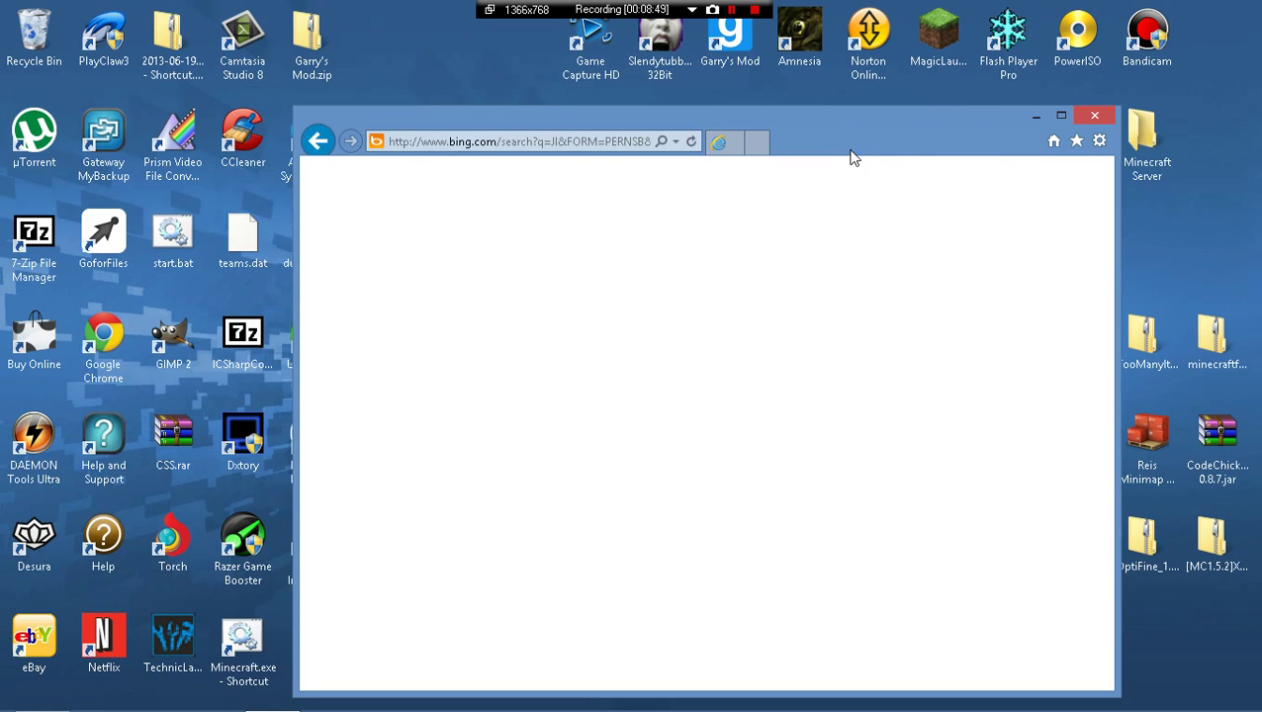
# Step: Close the Internet Explorer window to reveal the Windows 8 desktop
pyautogui.click(1096, 116)
pyautogui.moveTo(351, 698)
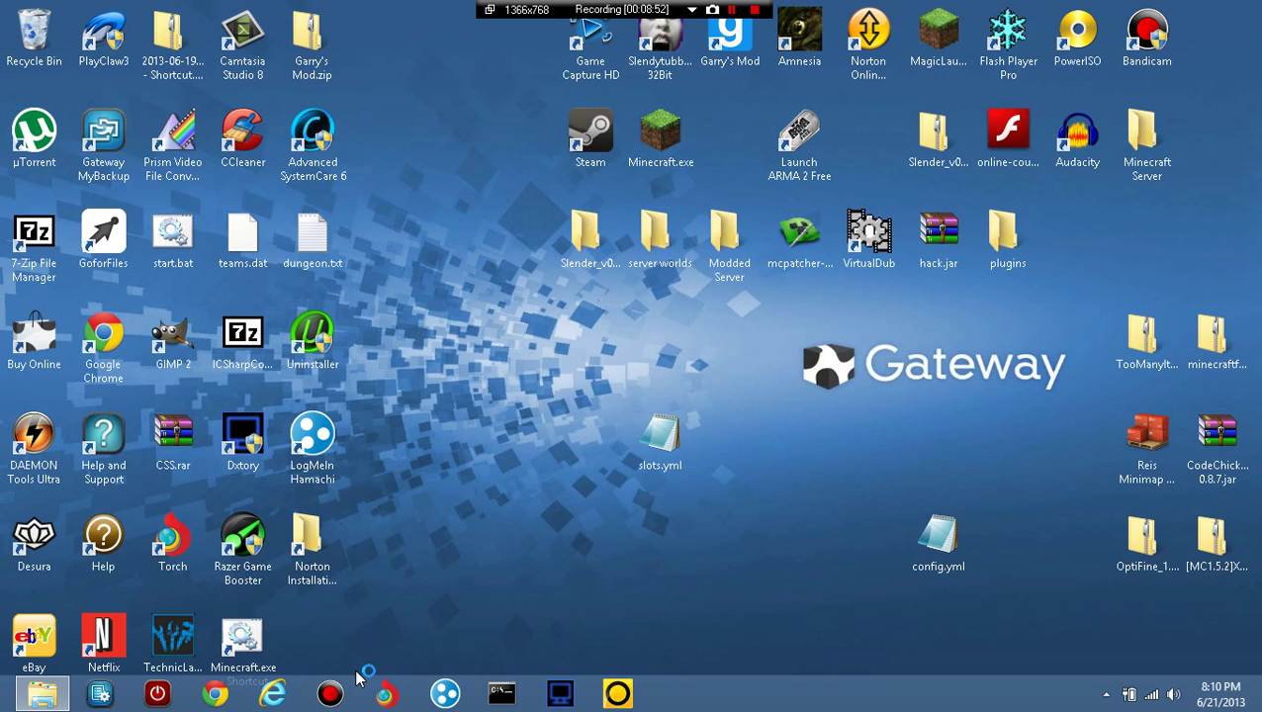